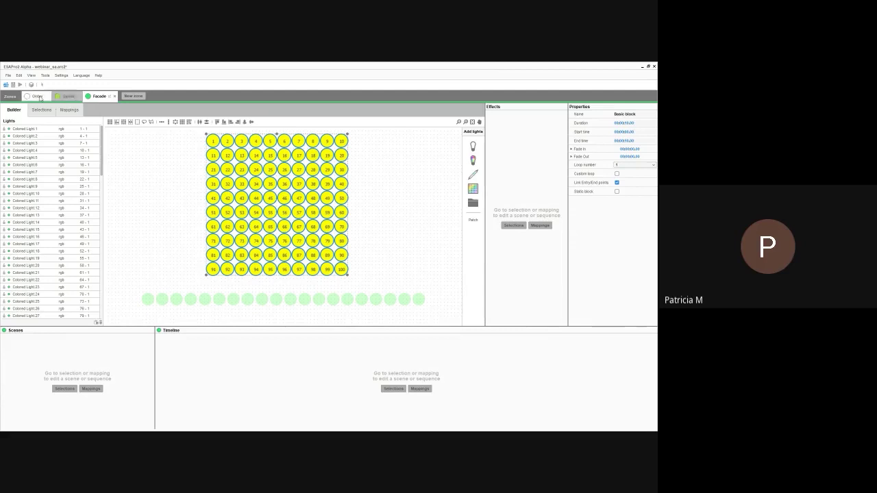
- Review the light layouts of the Garden and Facade zones, finishing on the Global zone
{"action": "left_click", "coordinate": [69, 96]}
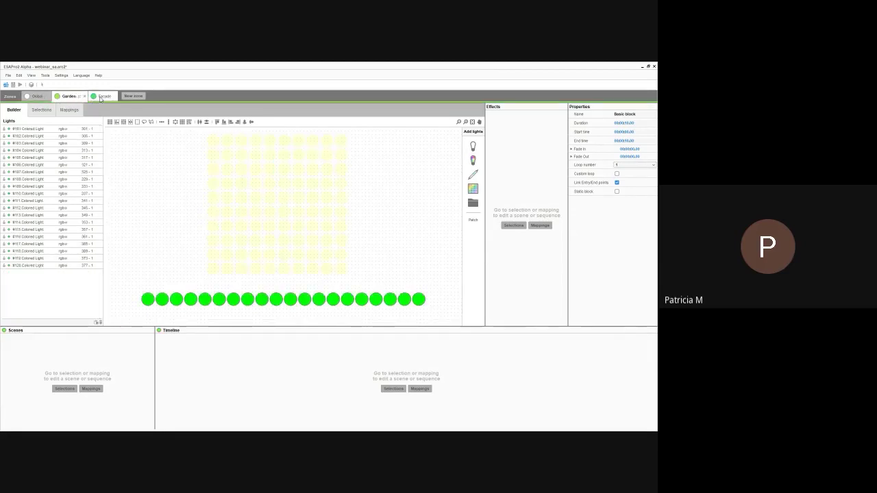
{"action": "left_click", "coordinate": [100, 96]}
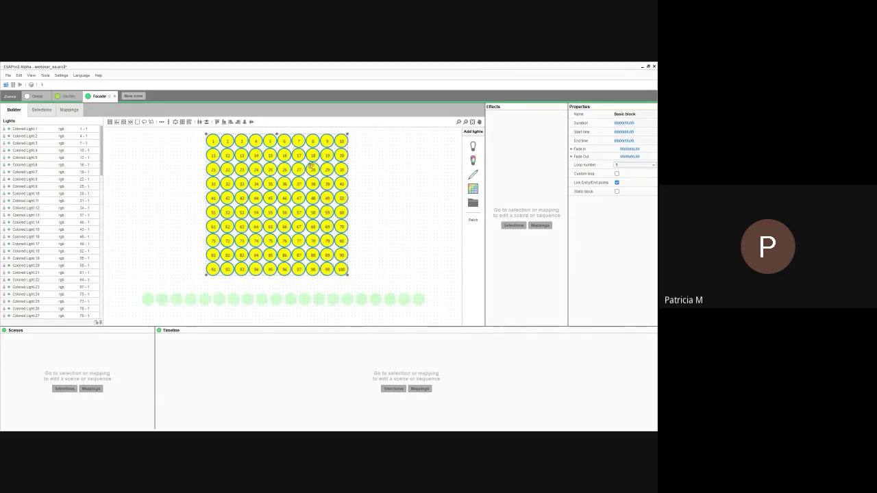
{"action": "left_click", "coordinate": [67, 96]}
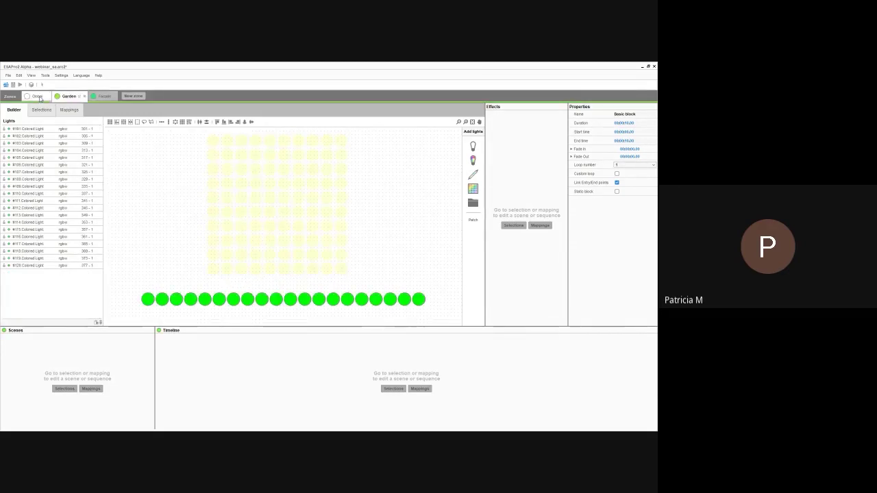
{"action": "left_click", "coordinate": [39, 96]}
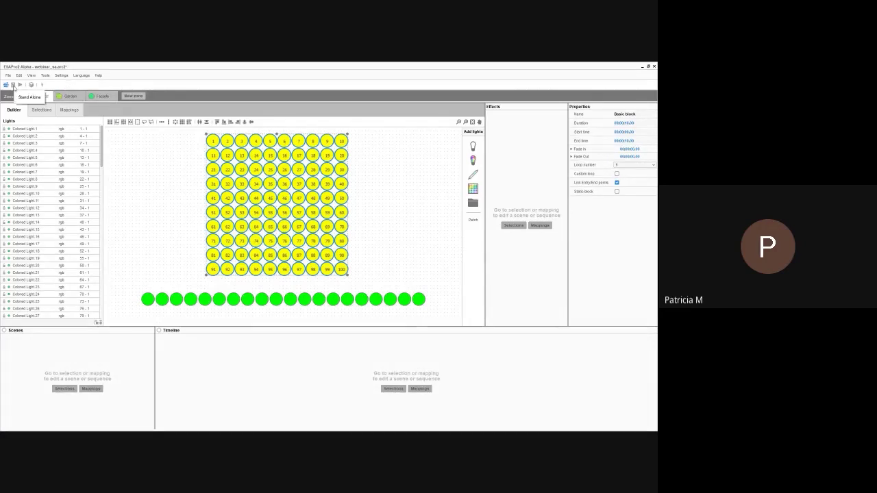
- Switch to stand-alone mode and import the detected STICK-DE3 device into Config 1
{"action": "left_click", "coordinate": [13, 85]}
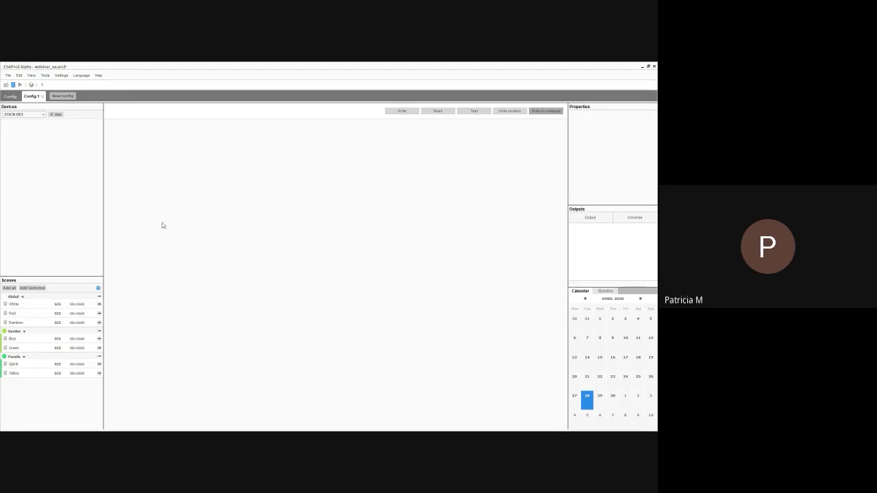
{"action": "left_click", "coordinate": [62, 76]}
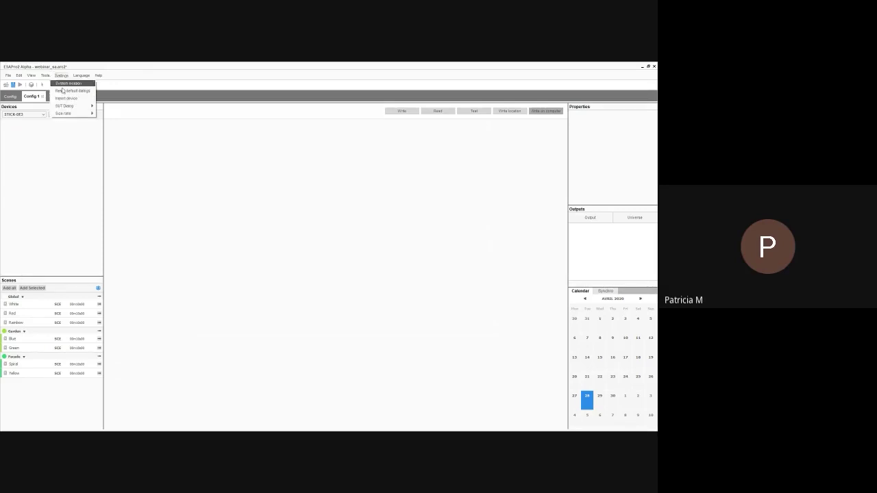
{"action": "left_click", "coordinate": [66, 98]}
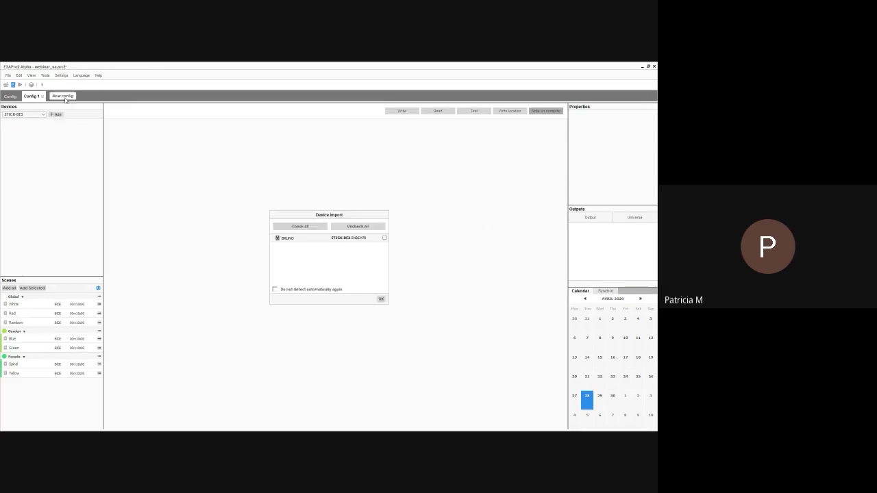
{"action": "left_click", "coordinate": [384, 239]}
{"action": "left_click", "coordinate": [381, 300]}
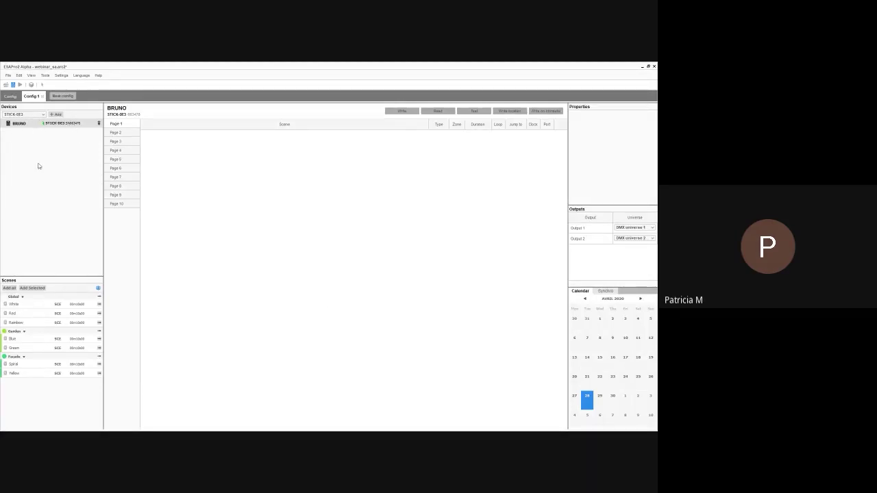
- Add a STICK-KE2 device to the configuration's device list
{"action": "left_click", "coordinate": [40, 114]}
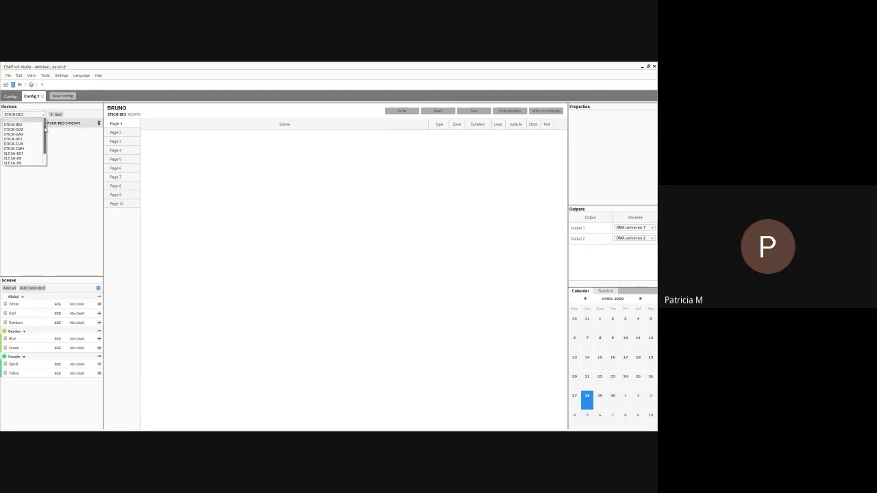
{"action": "left_click_drag", "start_coordinate": [45, 129], "coordinate": [48, 146]}
{"action": "scroll", "coordinate": [43, 143], "scroll_direction": "up", "scroll_amount": 2}
{"action": "scroll", "coordinate": [43, 140], "scroll_direction": "down", "scroll_amount": 1}
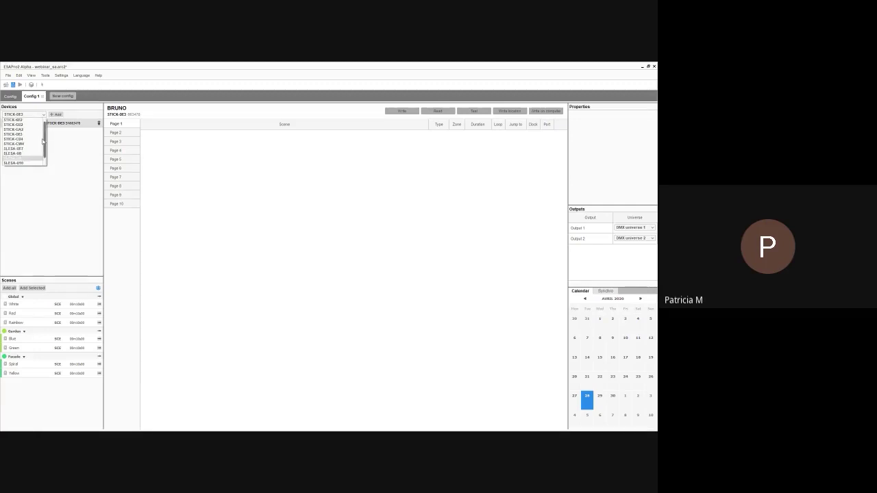
{"action": "left_click", "coordinate": [27, 124]}
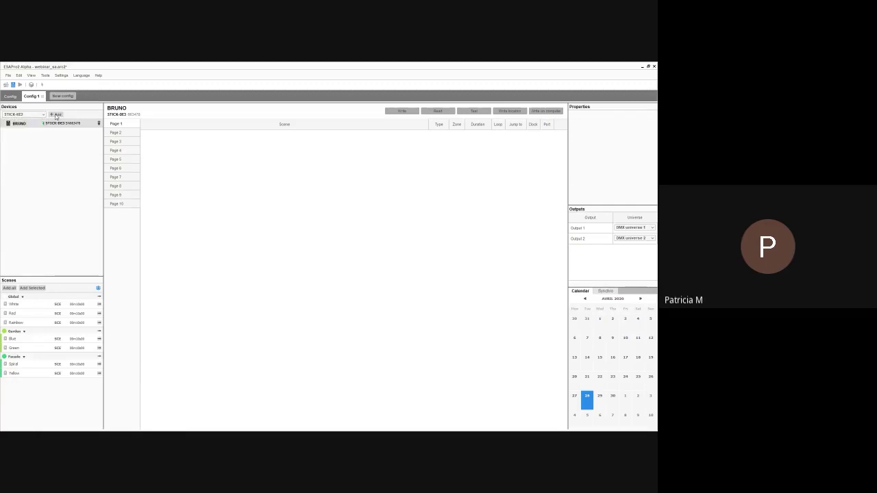
{"action": "left_click", "coordinate": [57, 114]}
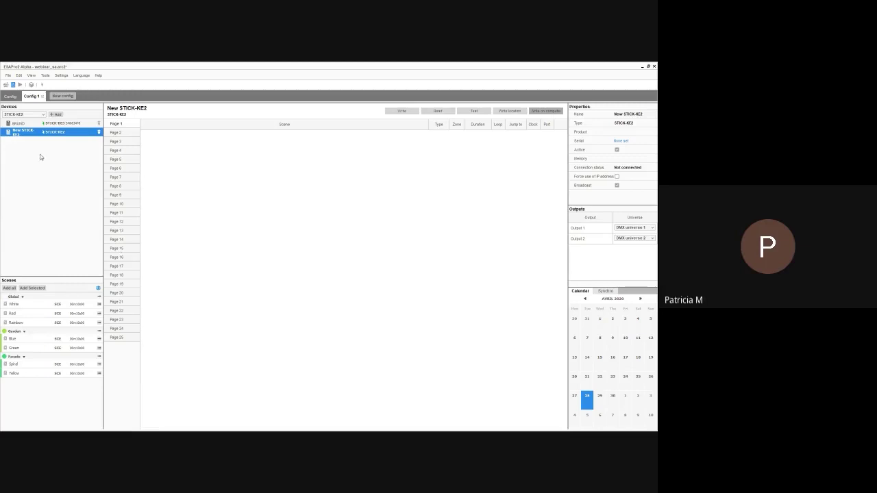
- Select the STICK-DE3 device and examine the properties of each scene in the Global, Garden and Facade zones
{"action": "left_click", "coordinate": [23, 125]}
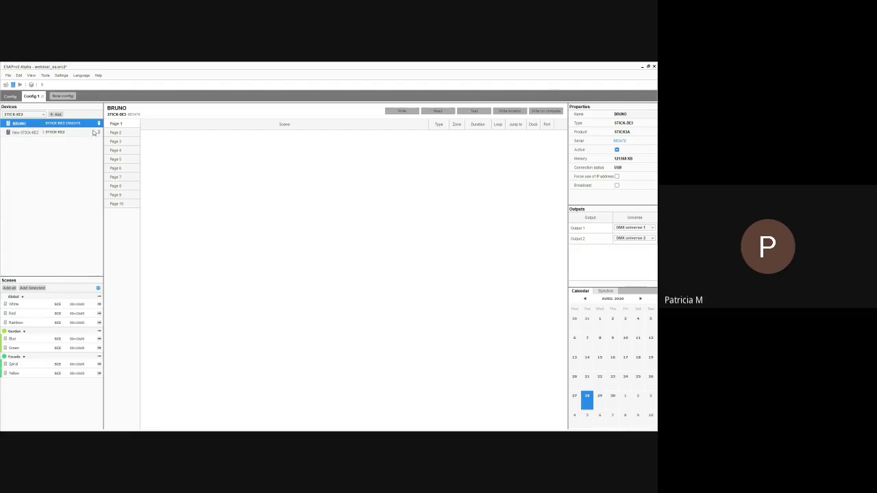
{"action": "left_click", "coordinate": [20, 306]}
{"action": "left_click", "coordinate": [19, 314]}
{"action": "left_click", "coordinate": [18, 323]}
{"action": "left_click", "coordinate": [20, 339]}
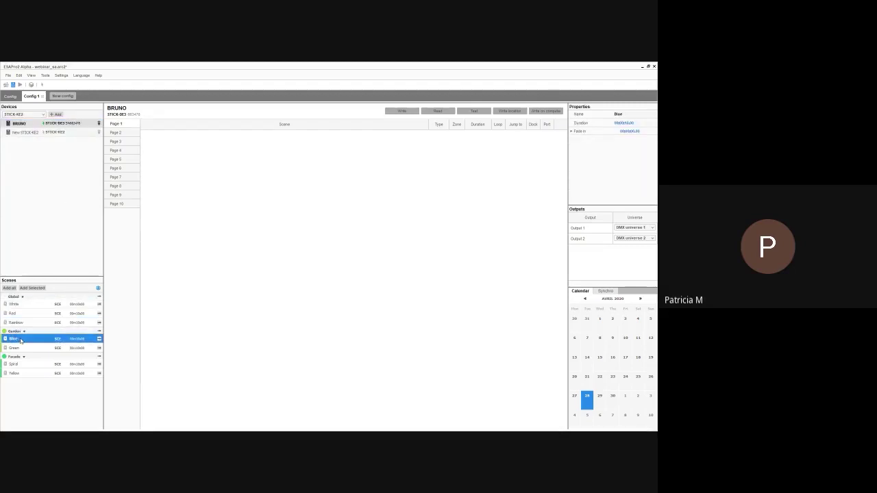
{"action": "left_click", "coordinate": [21, 348]}
{"action": "left_click", "coordinate": [20, 365]}
{"action": "left_click", "coordinate": [21, 374]}
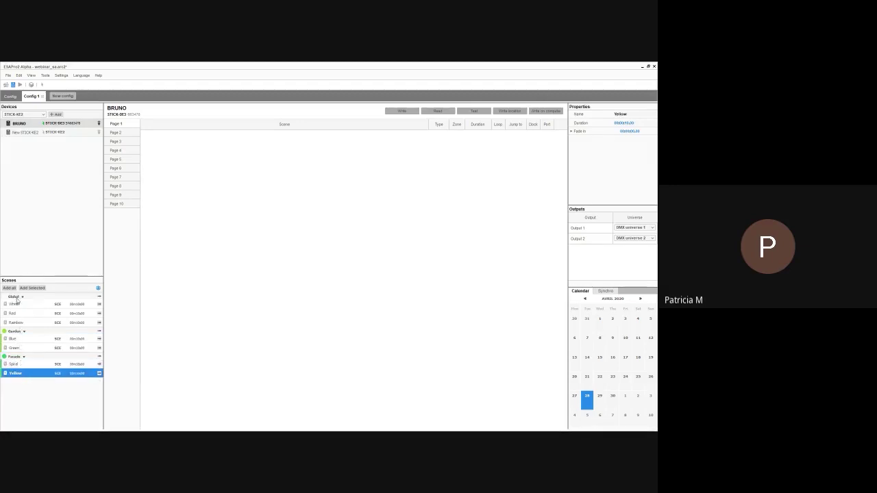
{"action": "left_click", "coordinate": [16, 305]}
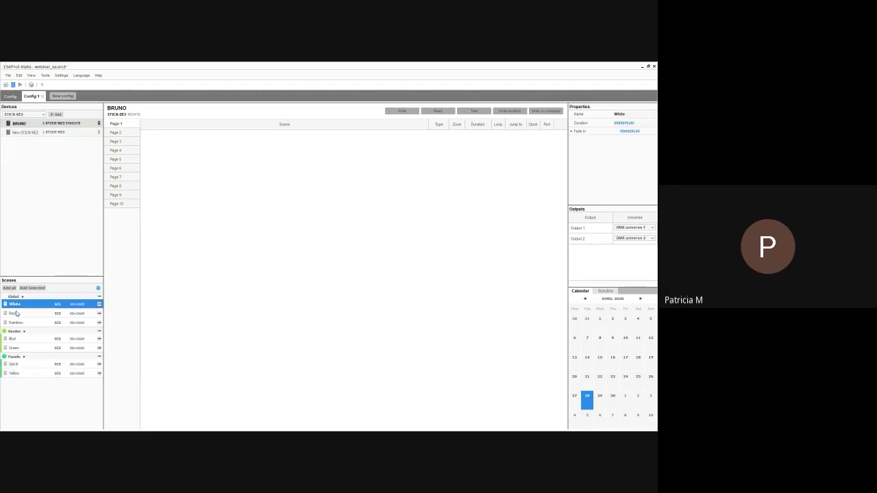
{"action": "left_click", "coordinate": [17, 313]}
{"action": "left_click", "coordinate": [16, 321]}
{"action": "left_click", "coordinate": [15, 307]}
{"action": "left_click", "coordinate": [15, 313]}
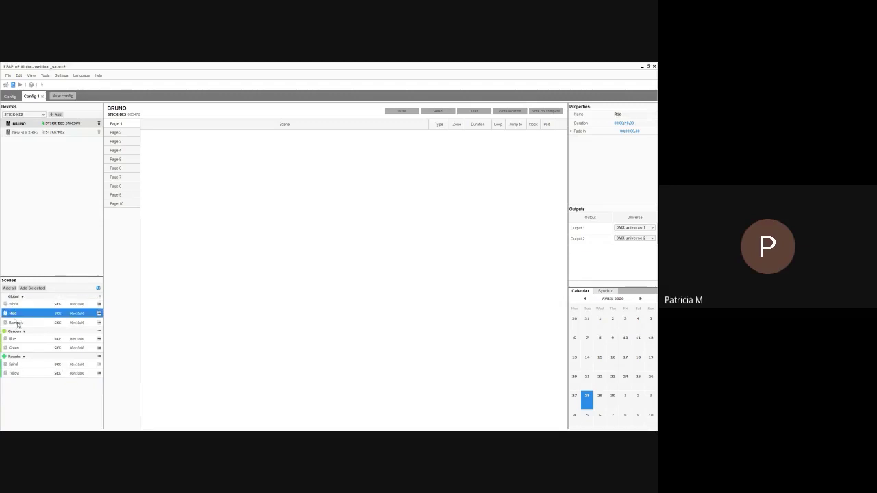
{"action": "left_click", "coordinate": [16, 322]}
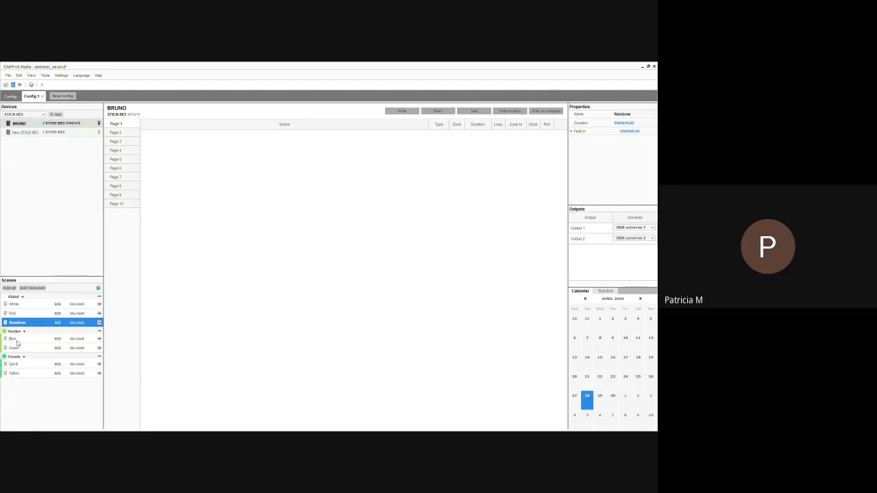
{"action": "left_click", "coordinate": [17, 340]}
{"action": "left_click", "coordinate": [17, 348]}
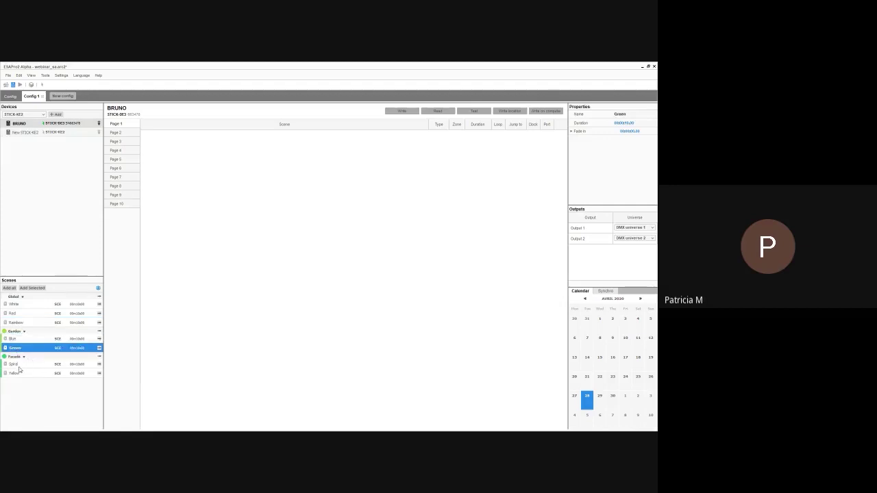
{"action": "left_click", "coordinate": [14, 365]}
{"action": "left_click", "coordinate": [16, 374]}
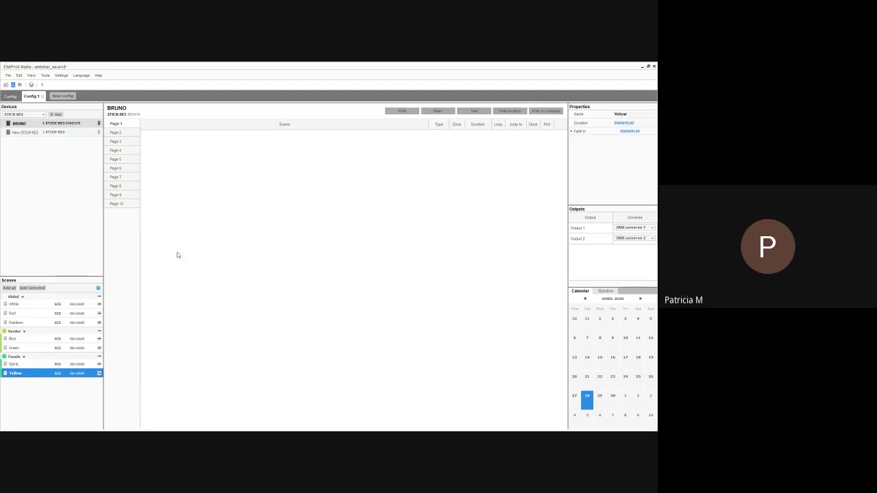
- Compare the page lists of the STICK-DE3 and STICK-KE2 devices, ending on the STICK-DE3
{"action": "left_click", "coordinate": [118, 140]}
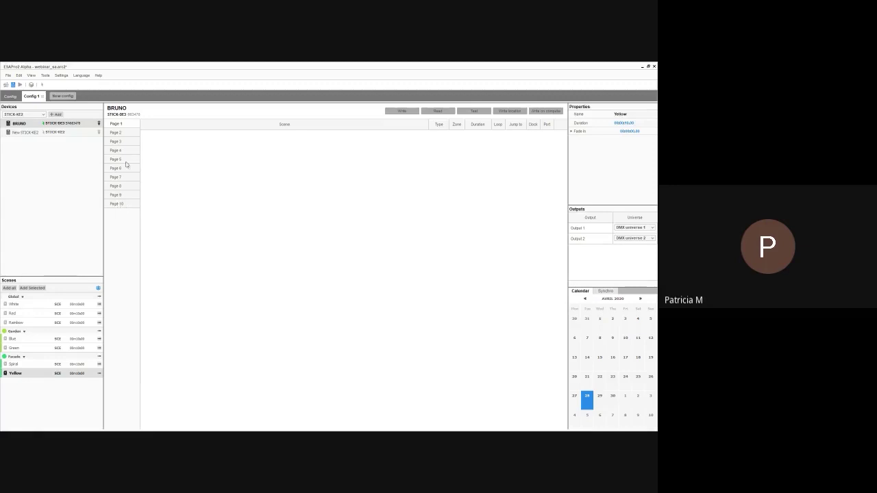
{"action": "left_click", "coordinate": [32, 134]}
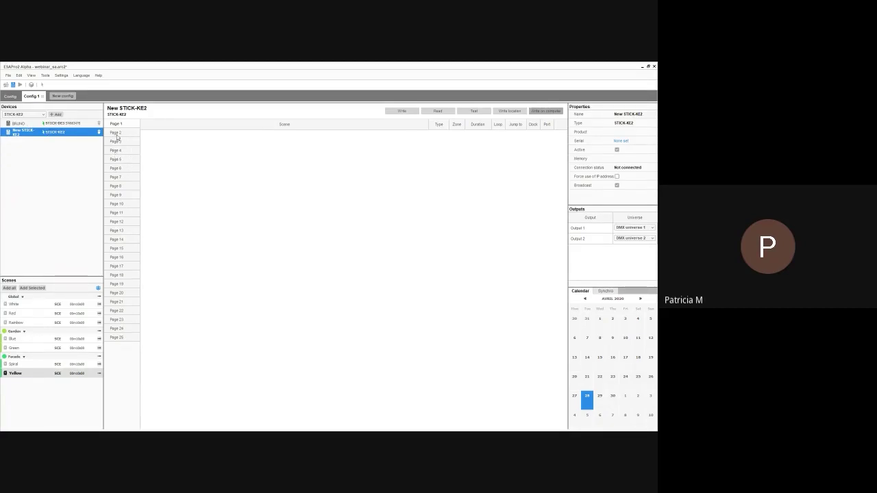
{"action": "left_click", "coordinate": [19, 124]}
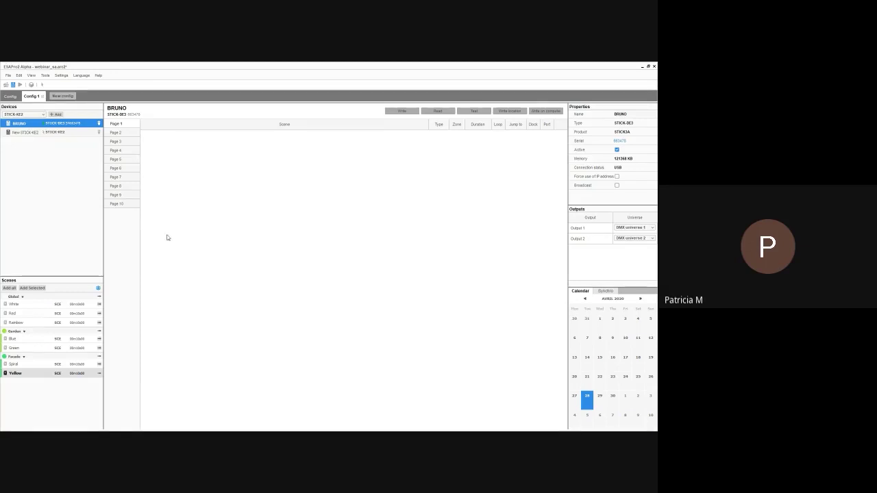
{"action": "left_click", "coordinate": [52, 131]}
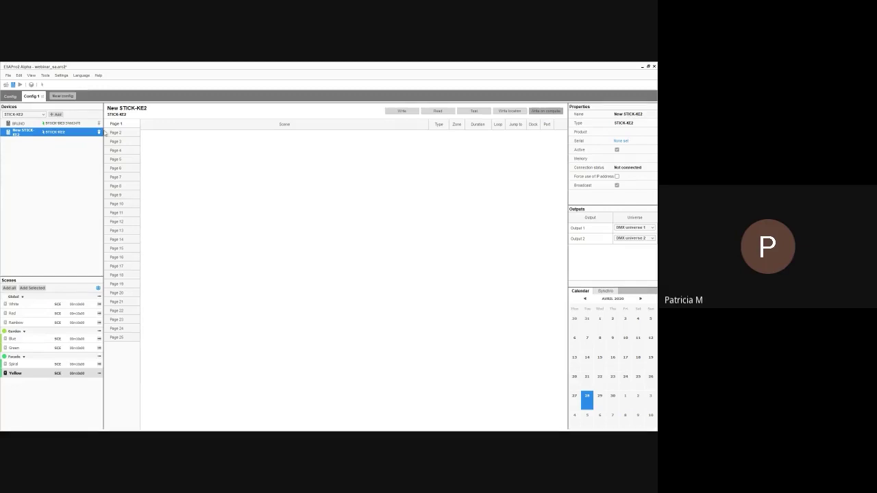
{"action": "left_click", "coordinate": [22, 123]}
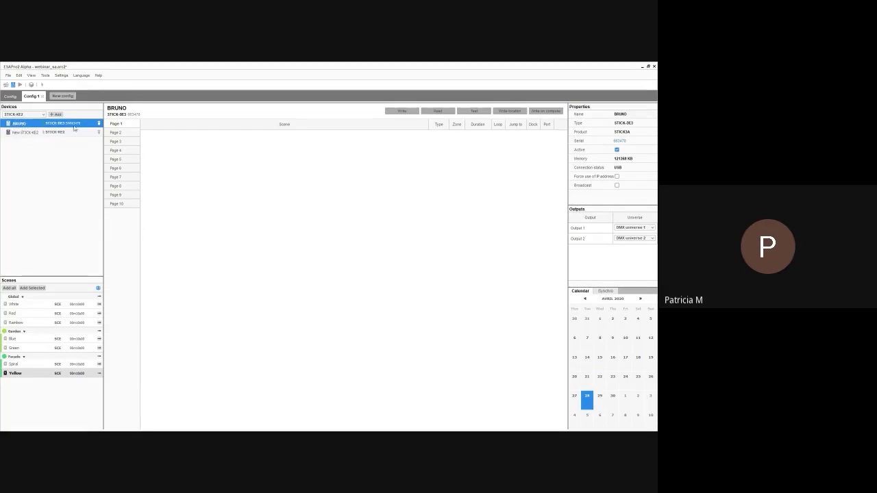
- Add the Global zone's White scene to page 1 of the STICK-DE3
{"action": "left_click", "coordinate": [119, 133]}
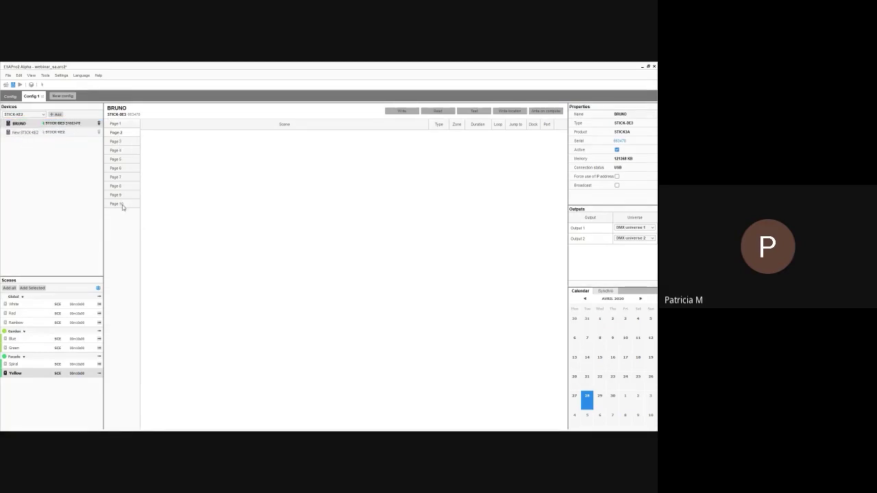
{"action": "left_click", "coordinate": [127, 126]}
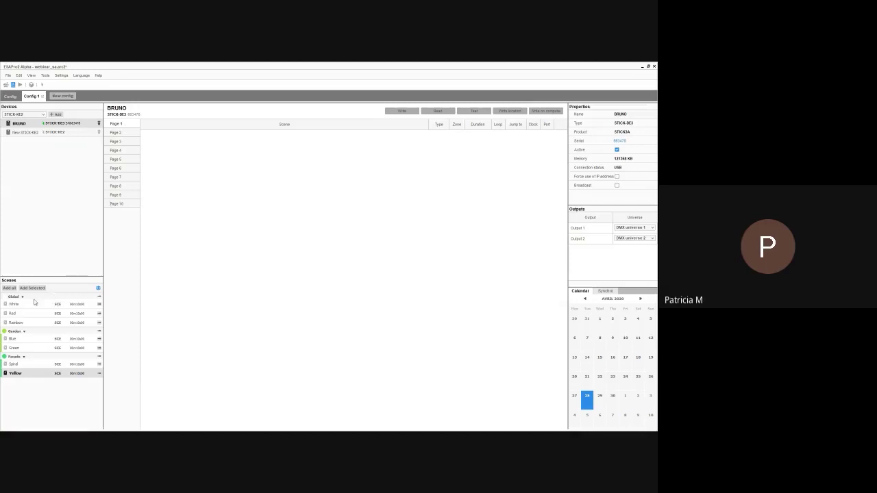
{"action": "left_click", "coordinate": [12, 306]}
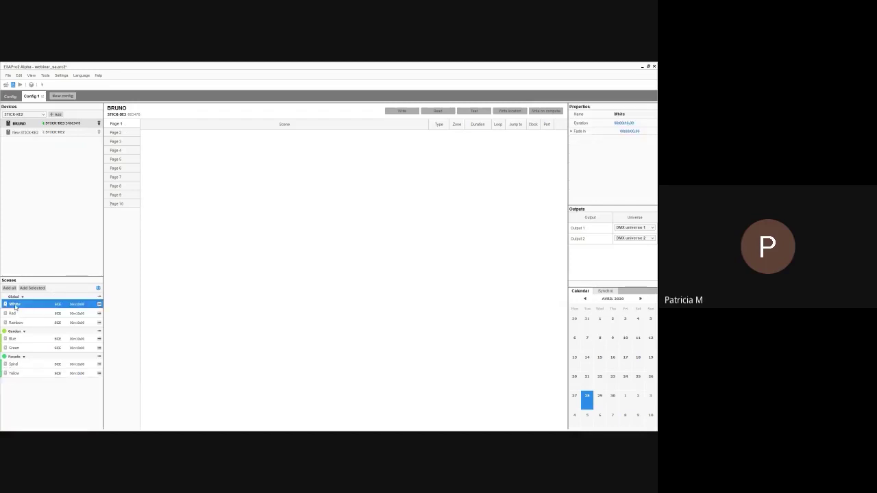
{"action": "left_click", "coordinate": [100, 305]}
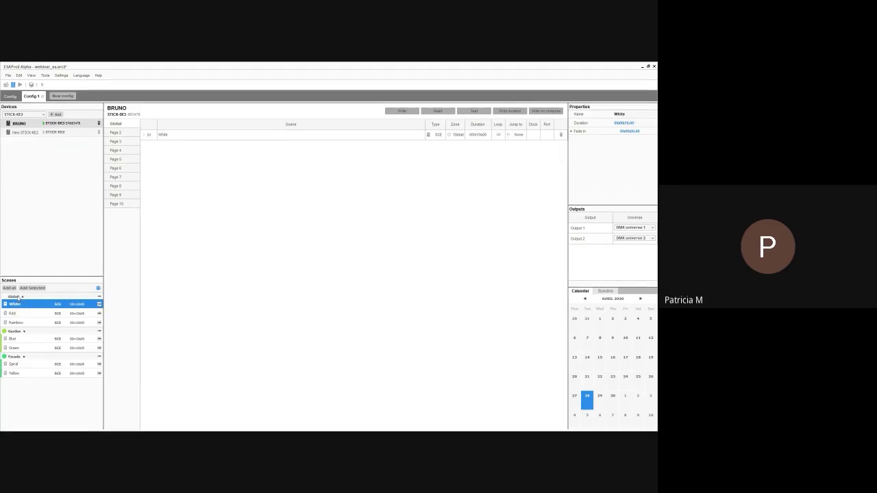
- Add the Garden zone's Blue and Green scenes to page 2 and all Facade zone scenes to page 3
{"action": "left_click", "coordinate": [23, 340]}
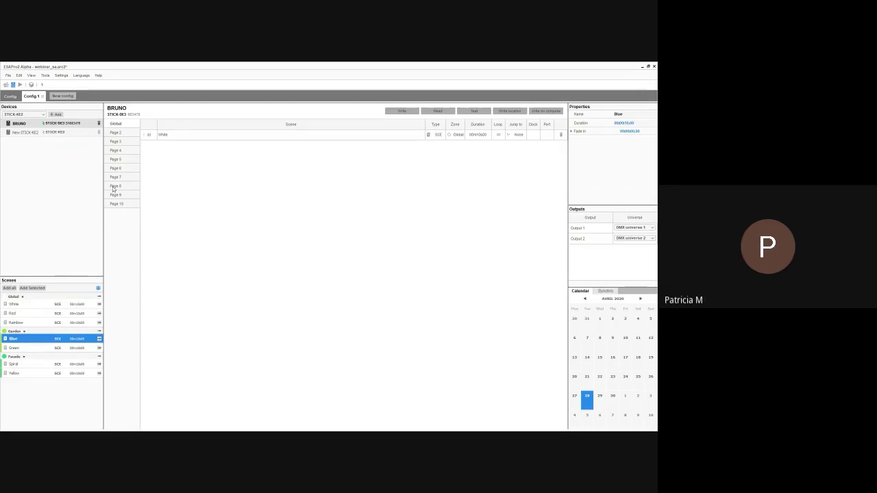
{"action": "left_click", "coordinate": [119, 134]}
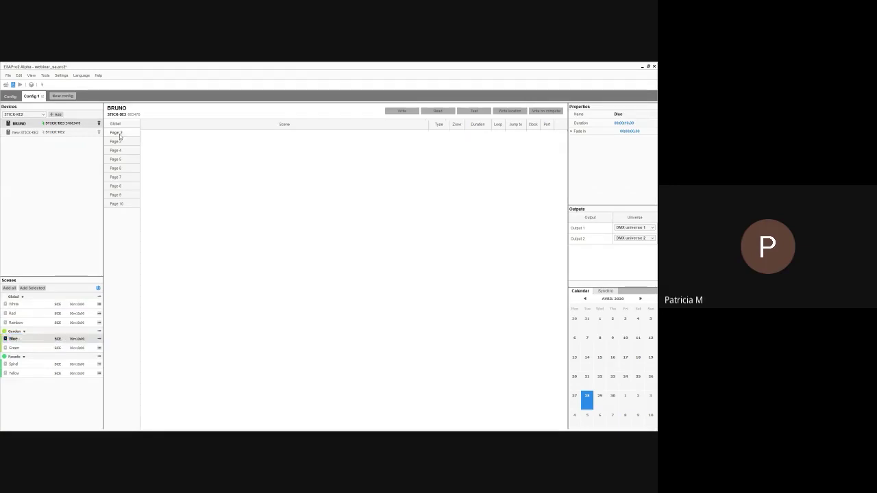
{"action": "left_click", "coordinate": [98, 338]}
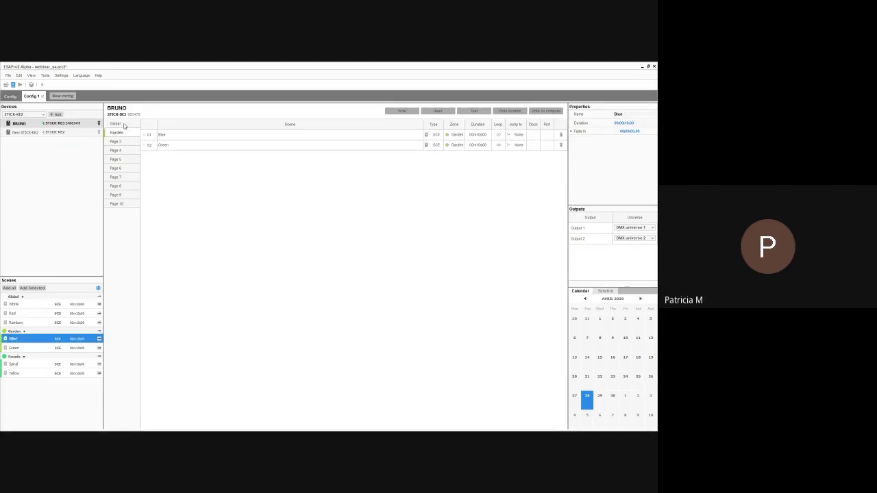
{"action": "left_click", "coordinate": [116, 141]}
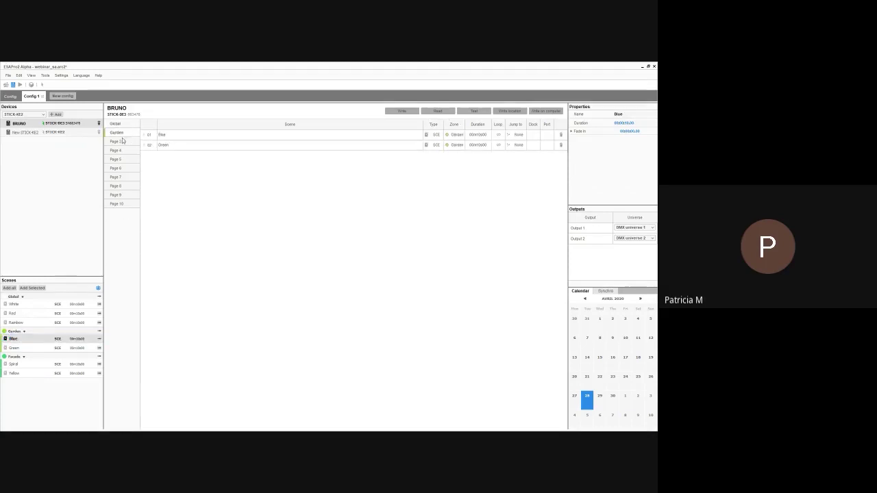
{"action": "left_click", "coordinate": [100, 356]}
- Review the scene lists on the device's Global, Garden and Facade pages
{"action": "left_click", "coordinate": [117, 125]}
{"action": "left_click", "coordinate": [119, 133]}
{"action": "left_click", "coordinate": [120, 140]}
{"action": "left_click", "coordinate": [122, 125]}
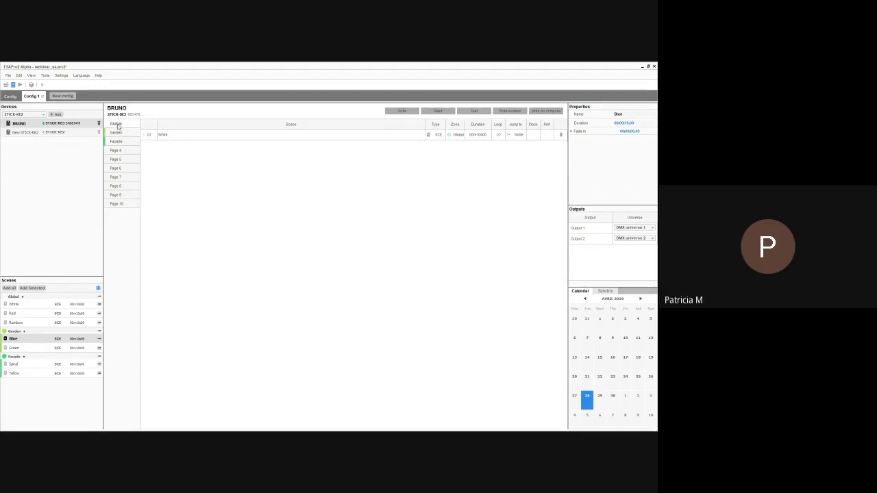
{"action": "left_click", "coordinate": [120, 139]}
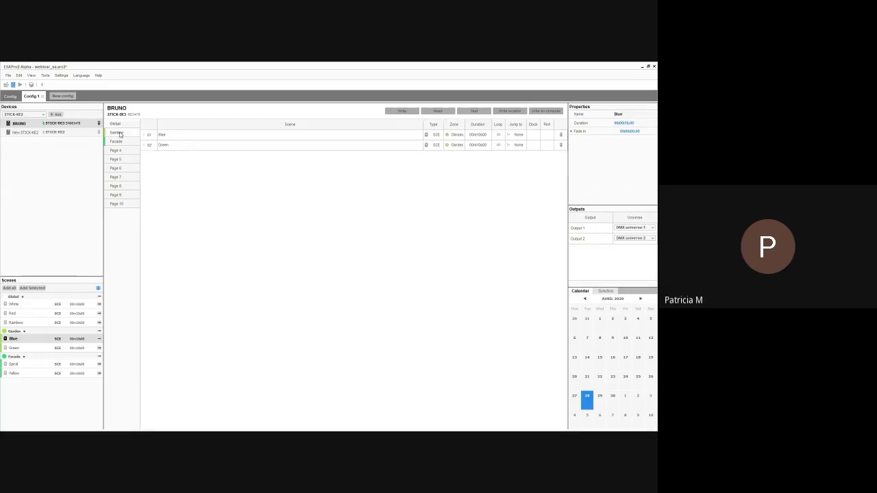
- Add the Global zone's Red scene to the STICK-DE3's Global page
{"action": "left_click", "coordinate": [123, 126]}
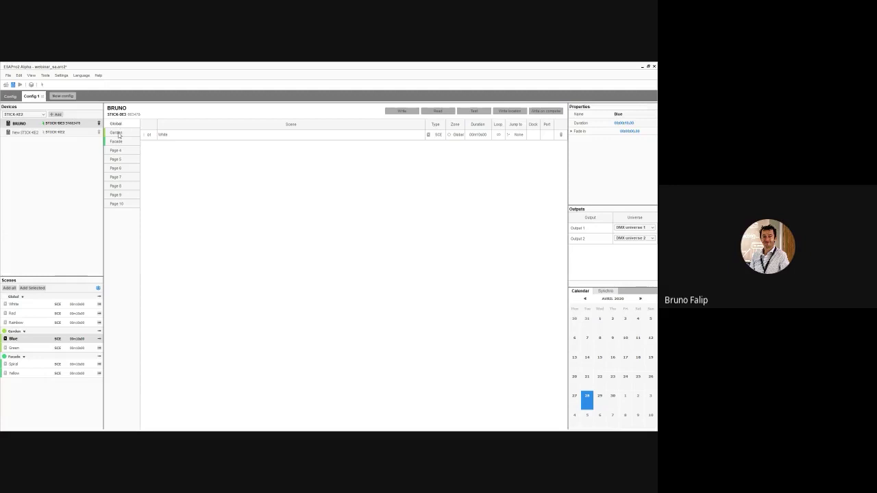
{"action": "left_click", "coordinate": [117, 133]}
{"action": "left_click", "coordinate": [117, 142]}
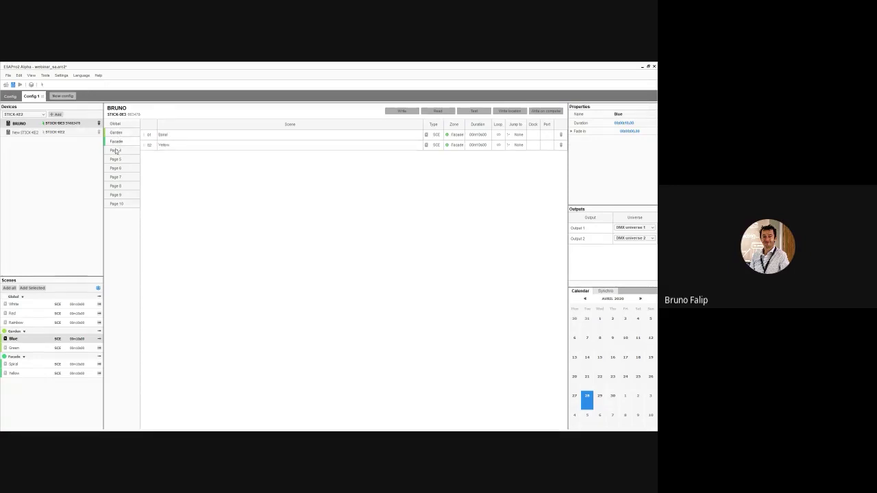
{"action": "left_click", "coordinate": [117, 126]}
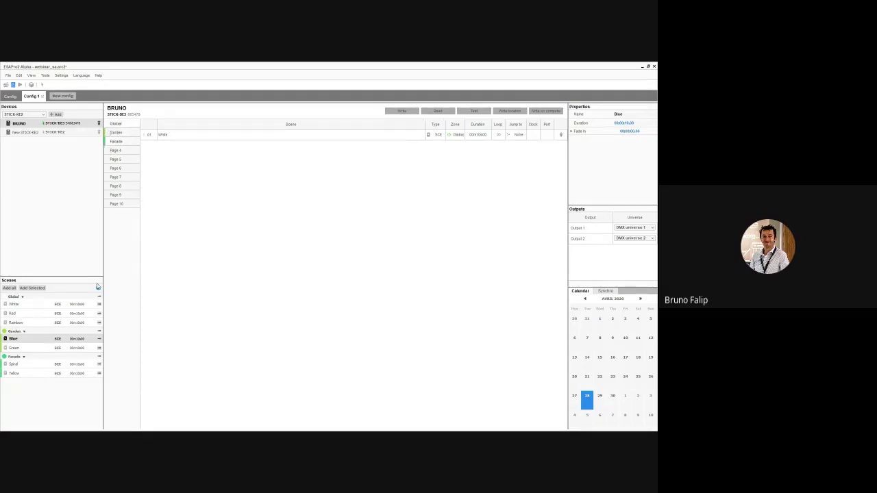
{"action": "left_click", "coordinate": [17, 306]}
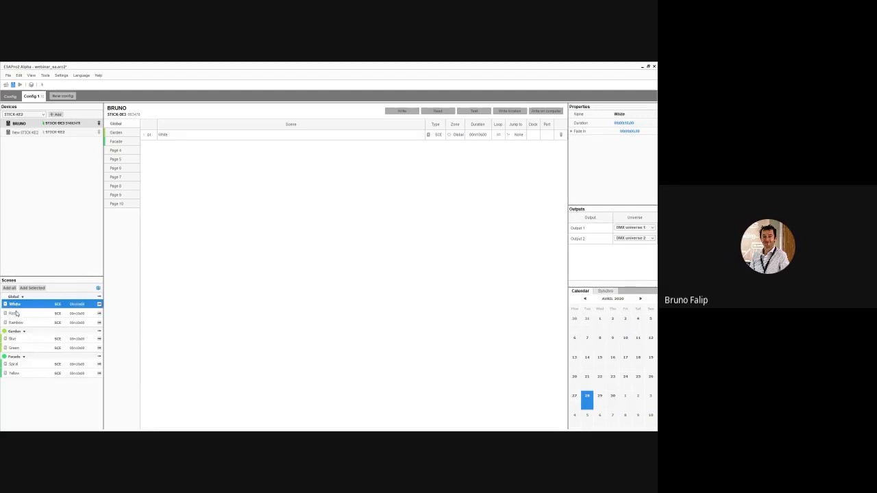
{"action": "left_click", "coordinate": [122, 133]}
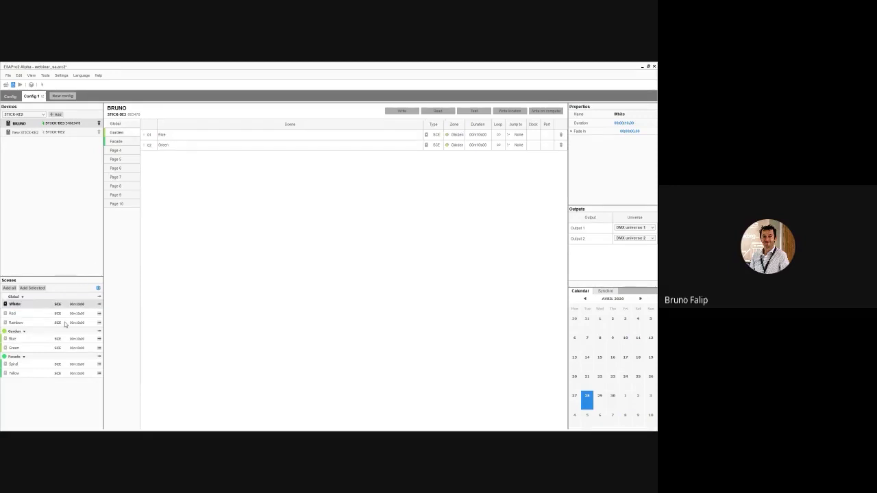
{"action": "left_click", "coordinate": [24, 315]}
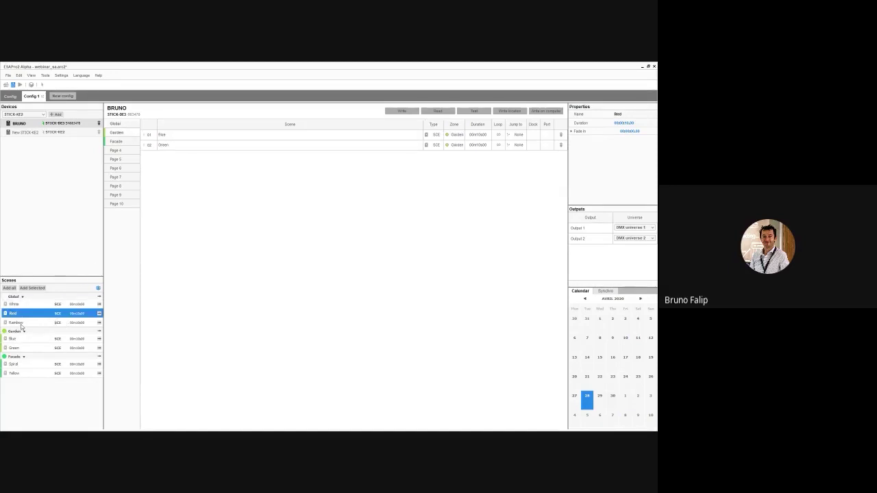
{"action": "left_click", "coordinate": [115, 124]}
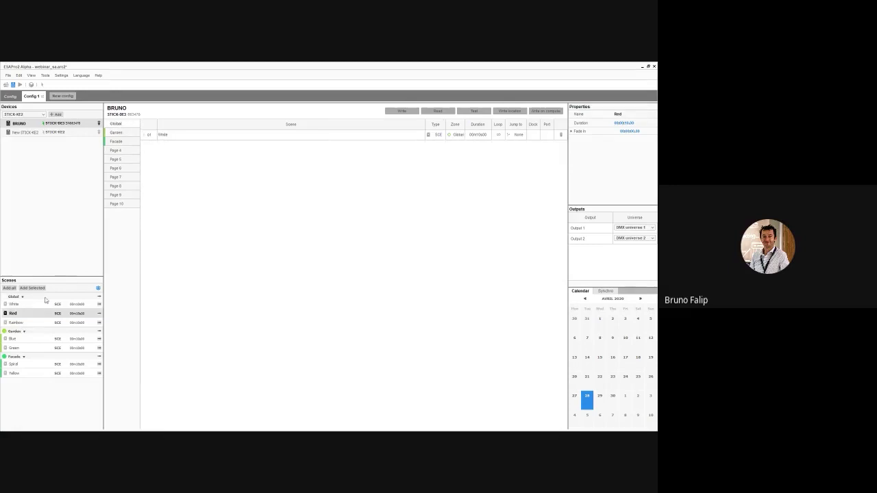
{"action": "left_click", "coordinate": [100, 313]}
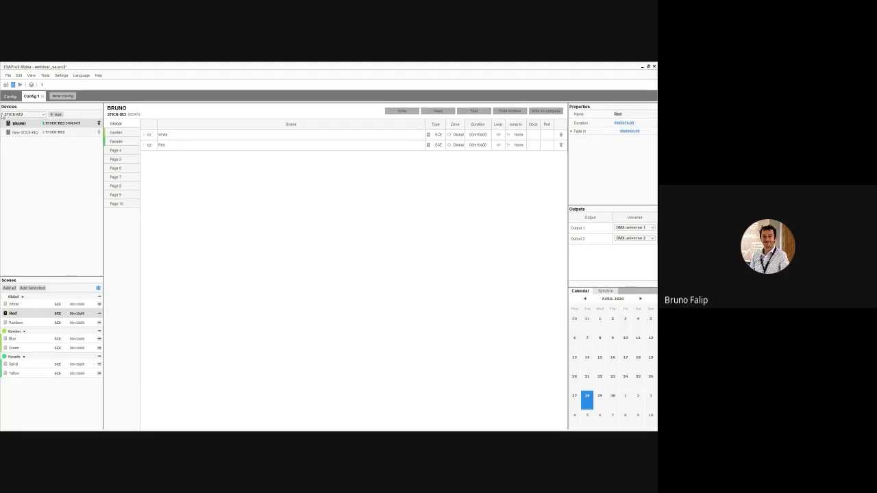
- Remove the existing STICK-DE3 controller from the configuration's device list
{"action": "left_click", "coordinate": [22, 124]}
{"action": "left_click", "coordinate": [238, 217]}
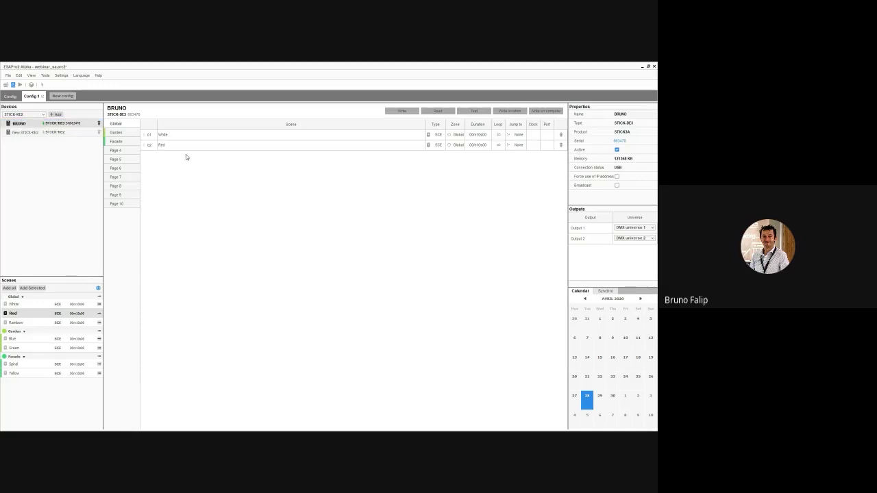
{"action": "left_click", "coordinate": [29, 123]}
{"action": "left_click", "coordinate": [98, 123]}
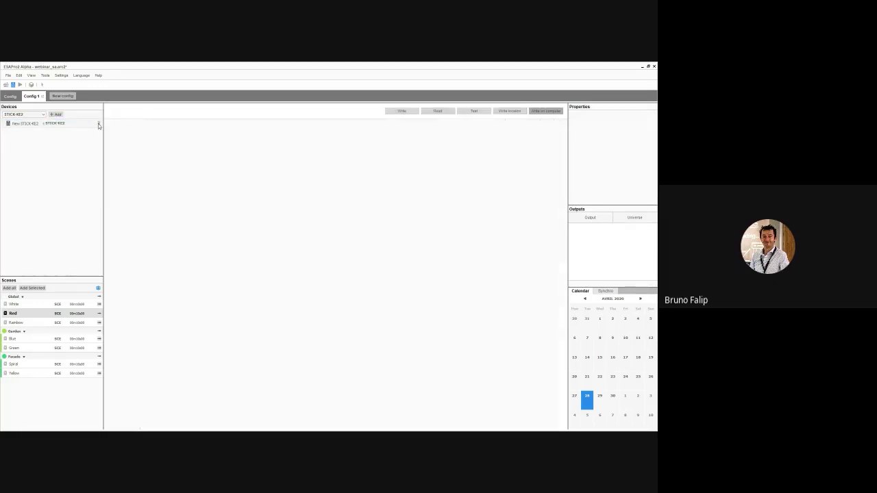
- Add a new STICK-DE3 controller to the configuration and select it
{"action": "left_click", "coordinate": [28, 115]}
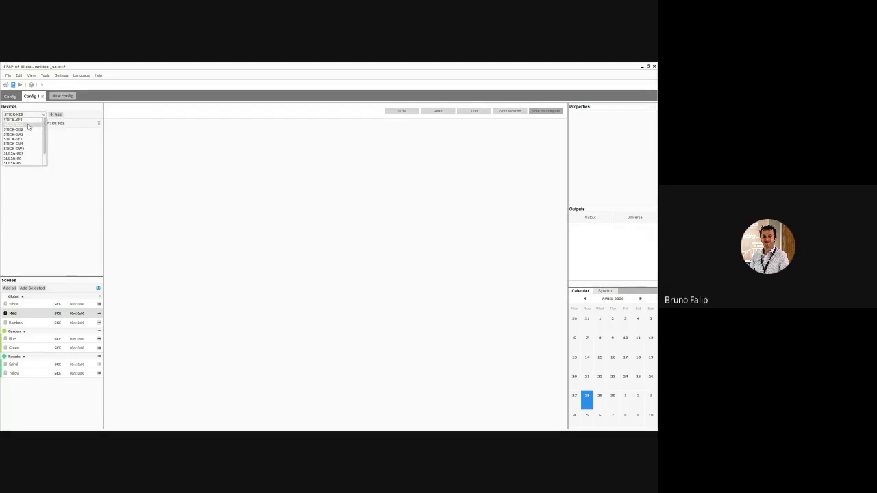
{"action": "left_click", "coordinate": [26, 141]}
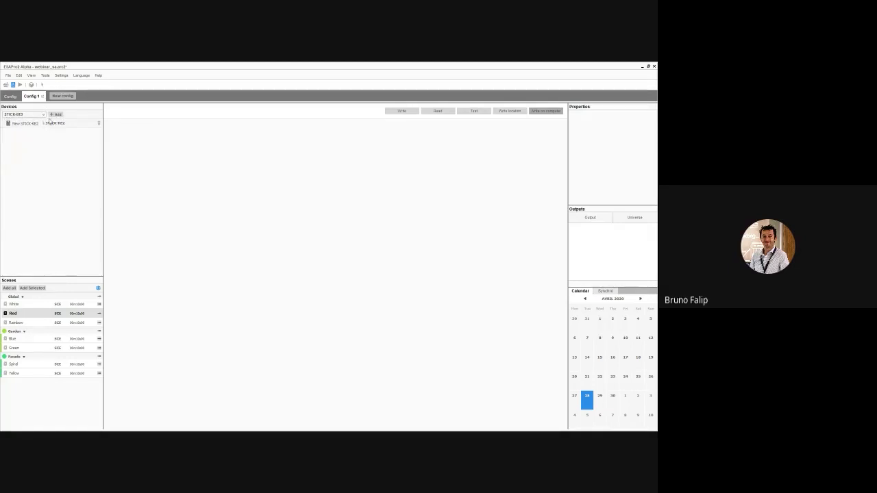
{"action": "left_click", "coordinate": [55, 115]}
{"action": "left_click", "coordinate": [39, 130]}
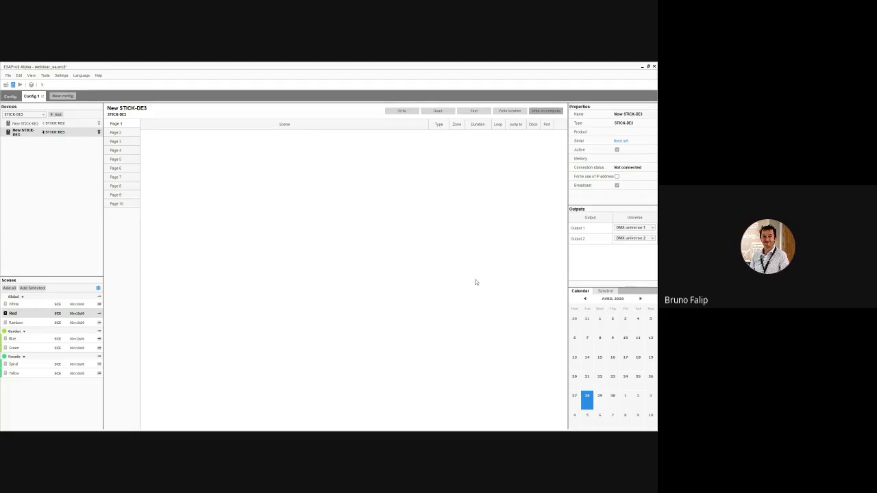
- Link the new STICK-DE3 to the connected controller's serial number and make the device active
{"action": "left_click", "coordinate": [68, 134]}
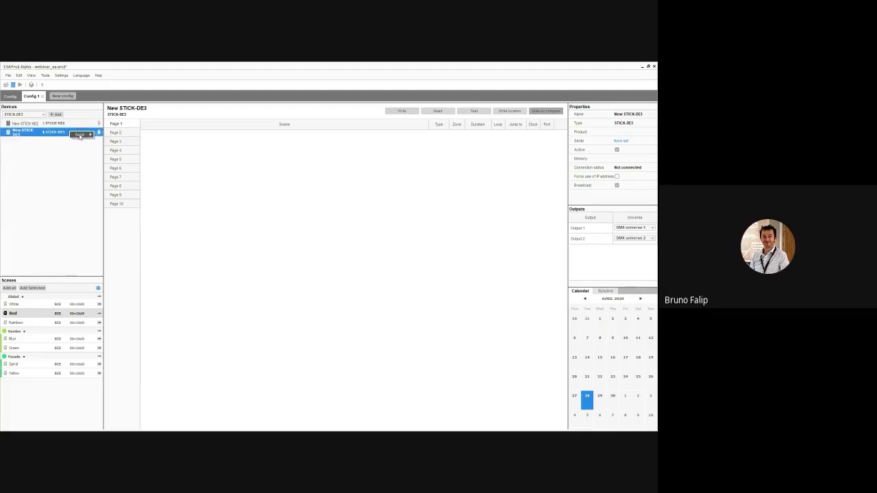
{"action": "mouse_move", "coordinate": [81, 136]}
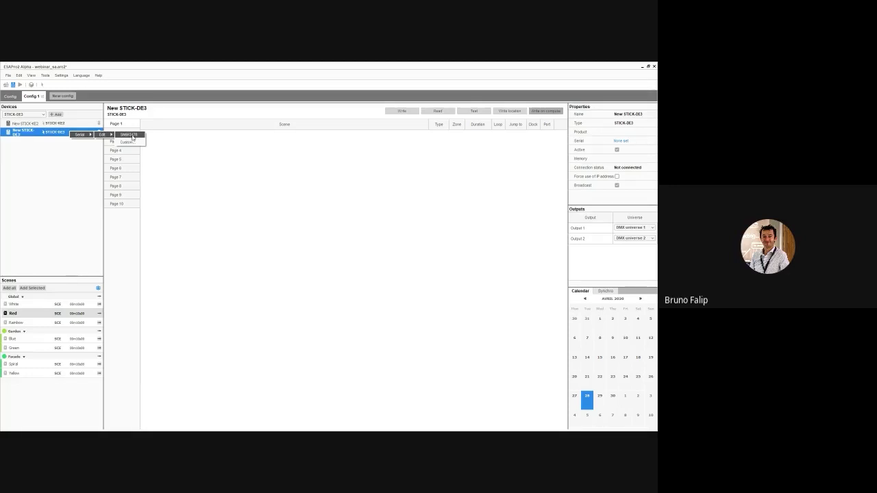
{"action": "left_click", "coordinate": [130, 135]}
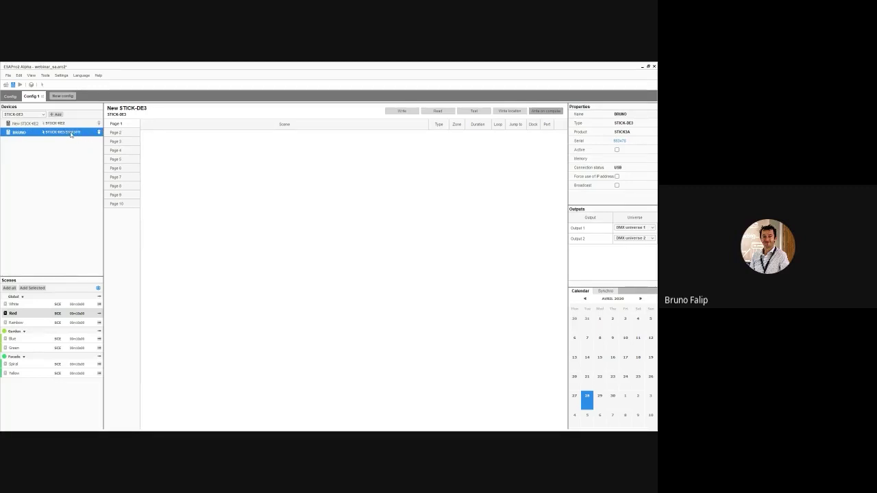
{"action": "left_click", "coordinate": [616, 150]}
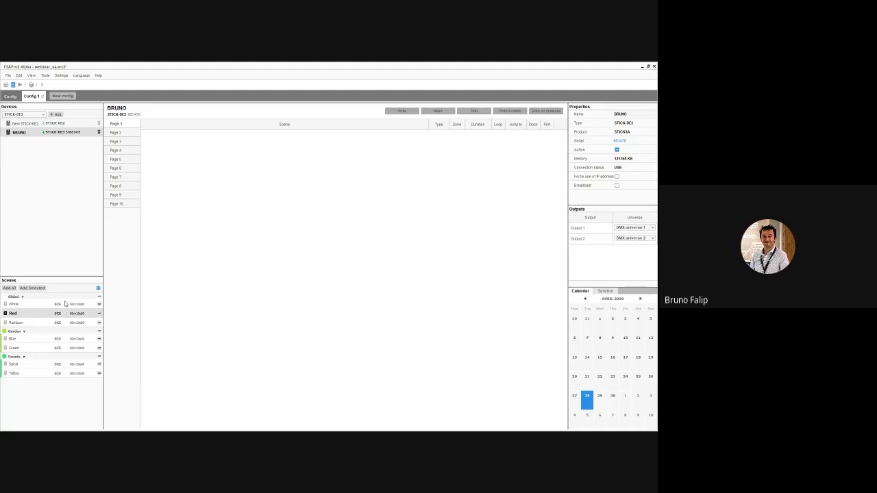
- Add all scenes to the STICK-DE3 at once and check the pages created for the zones
{"action": "left_click", "coordinate": [9, 288]}
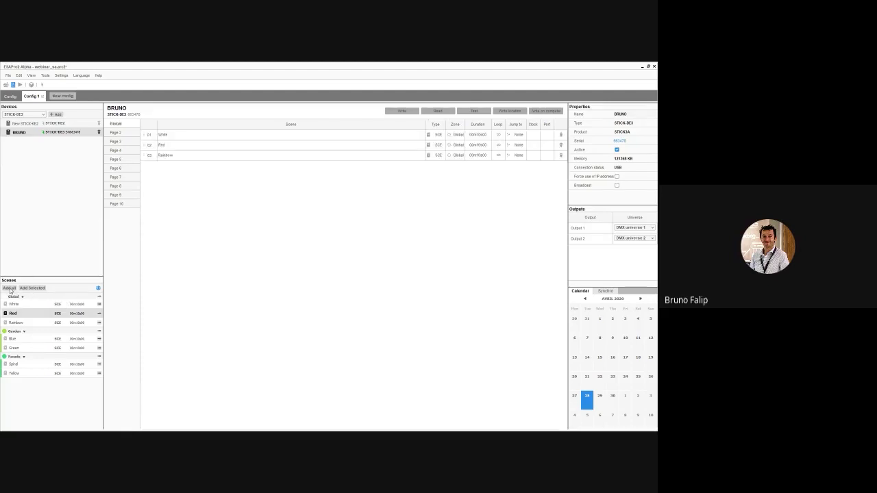
{"action": "left_click", "coordinate": [116, 141]}
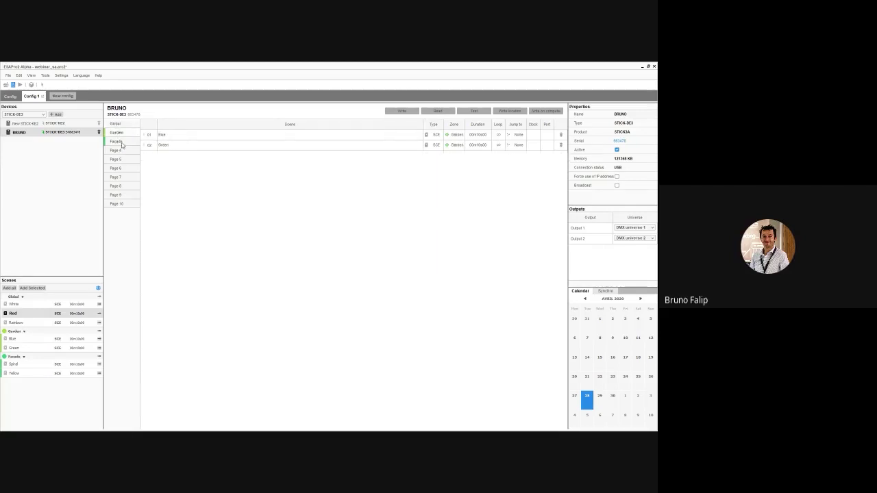
{"action": "left_click", "coordinate": [122, 124]}
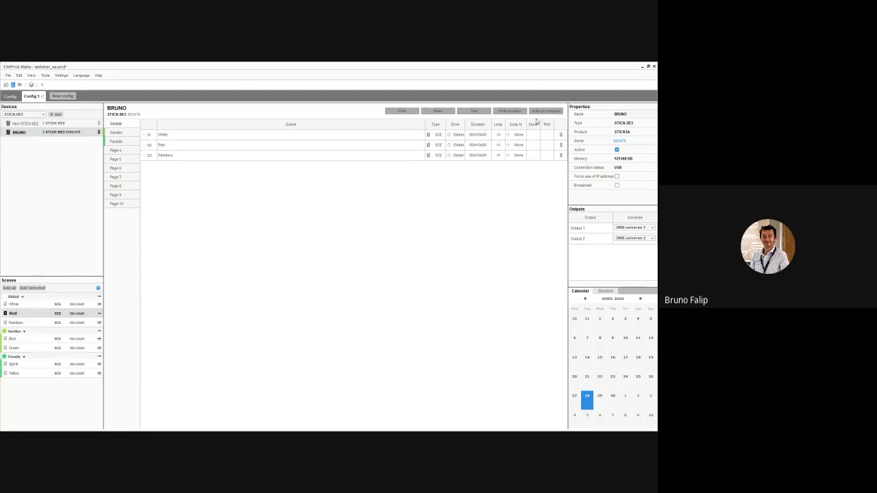
{"action": "left_click", "coordinate": [400, 112]}
{"action": "left_click", "coordinate": [436, 115]}
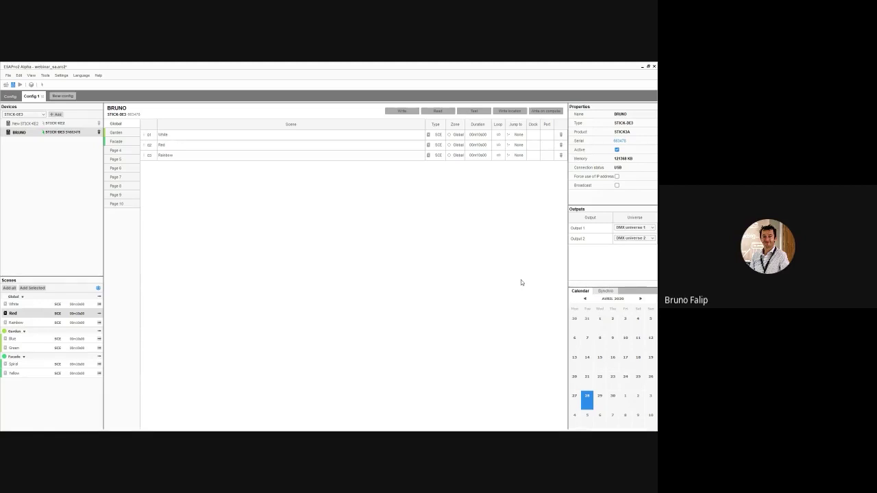
- Examine the trigger properties of the Rainbow, Red and White scenes, and compare the Global and Facade pages
{"action": "left_click", "coordinate": [182, 155]}
{"action": "left_click", "coordinate": [181, 146]}
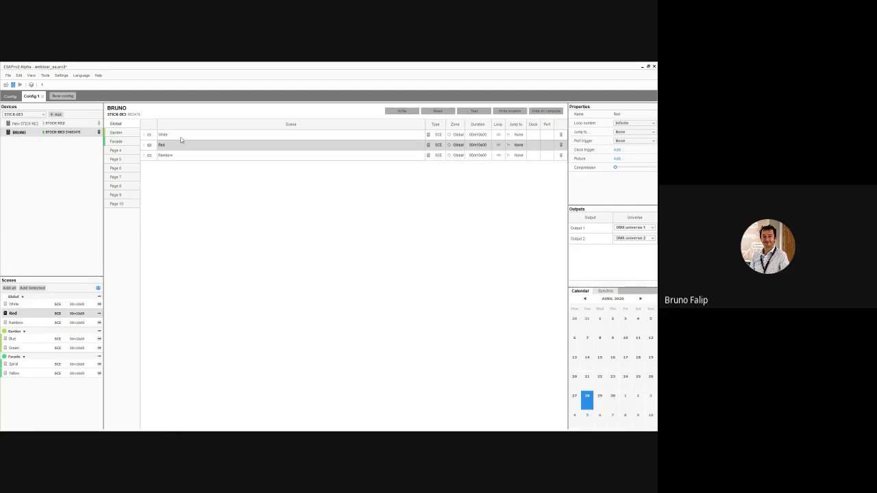
{"action": "left_click", "coordinate": [180, 135]}
{"action": "left_click", "coordinate": [123, 141]}
{"action": "left_click", "coordinate": [124, 127]}
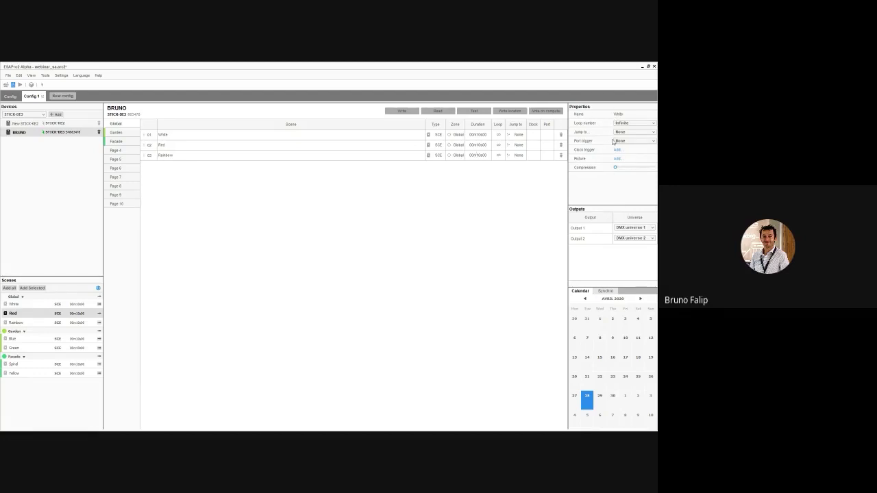
{"action": "left_click", "coordinate": [123, 137]}
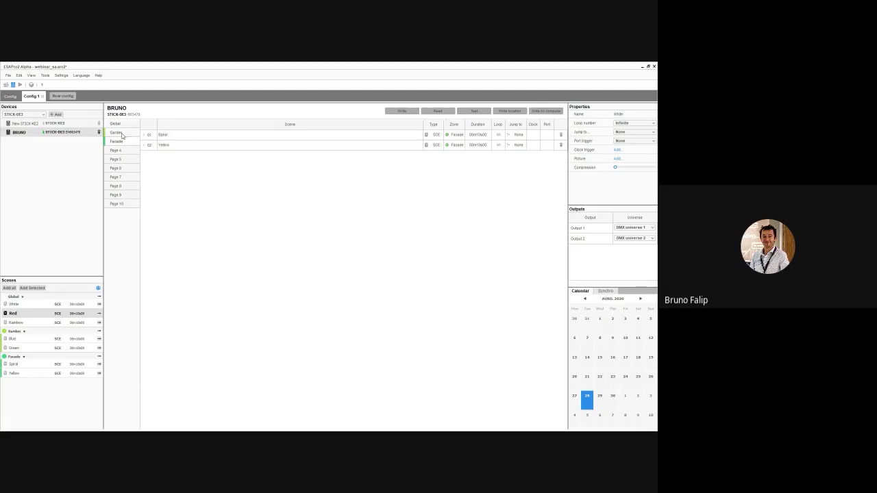
{"action": "left_click", "coordinate": [123, 129]}
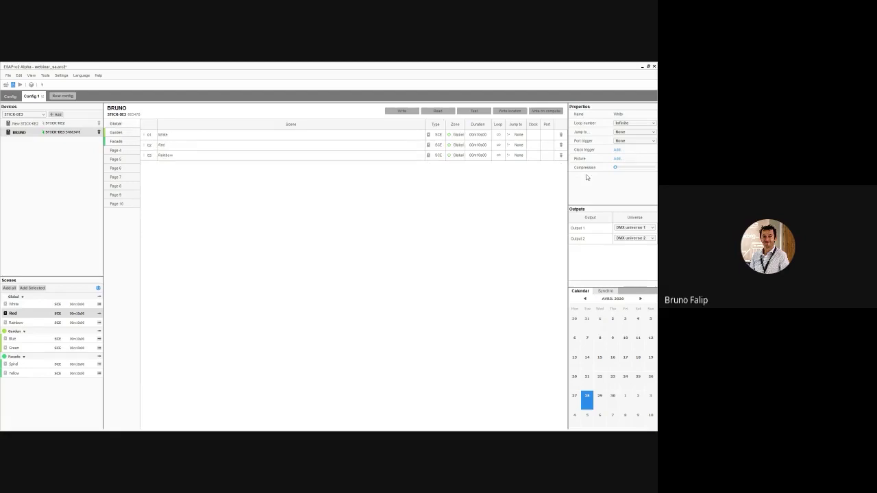
- Set the port trigger of the Red scene on the Global page to Port 1
{"action": "left_click", "coordinate": [628, 142]}
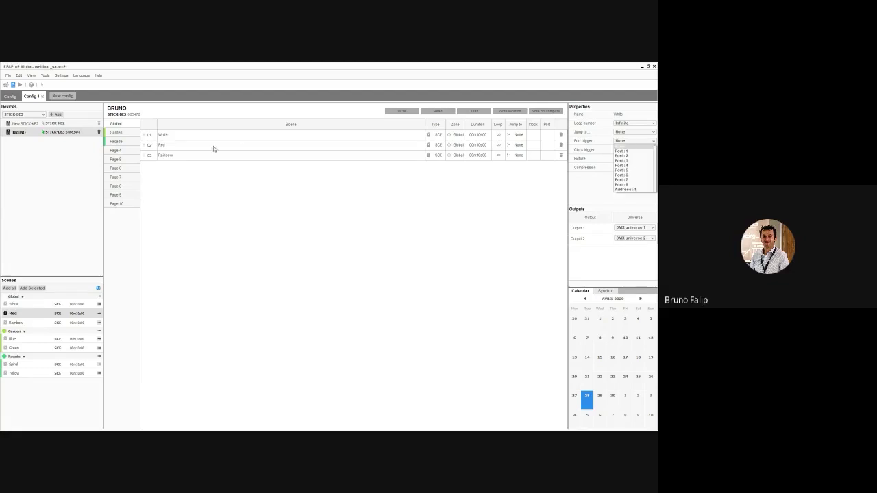
{"action": "left_click", "coordinate": [172, 135]}
{"action": "left_click", "coordinate": [169, 145]}
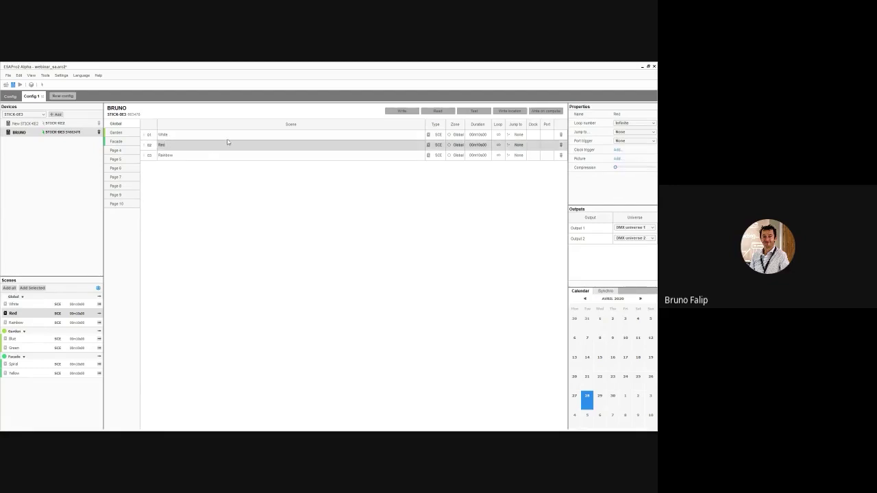
{"action": "left_click", "coordinate": [632, 142]}
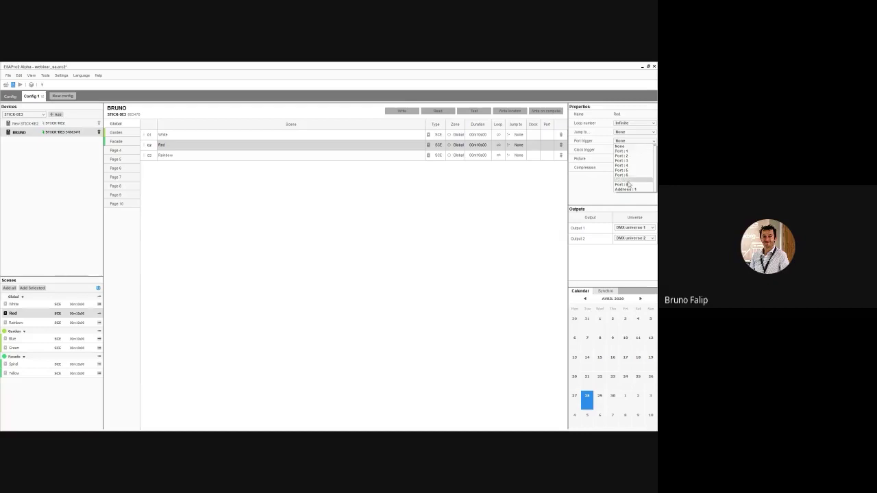
{"action": "left_click", "coordinate": [627, 152]}
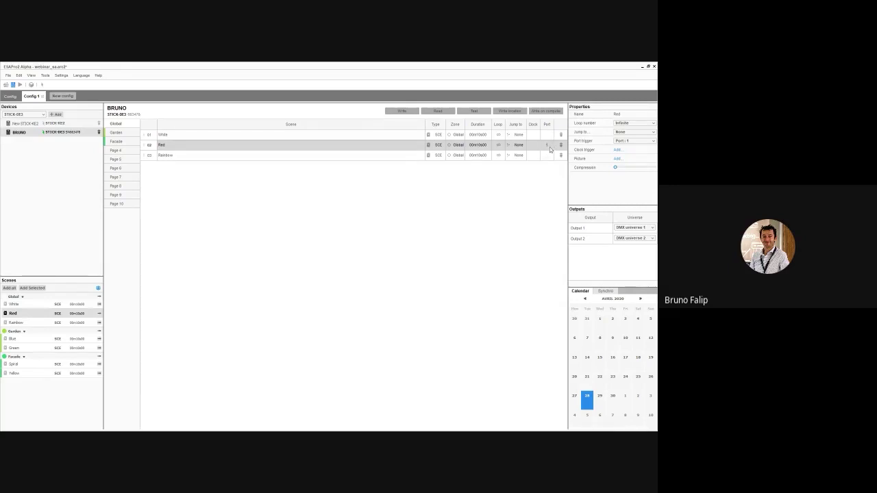
- Set the port trigger of the Yellow scene on the Facade page to Port 2
{"action": "left_click", "coordinate": [119, 133]}
{"action": "left_click", "coordinate": [117, 142]}
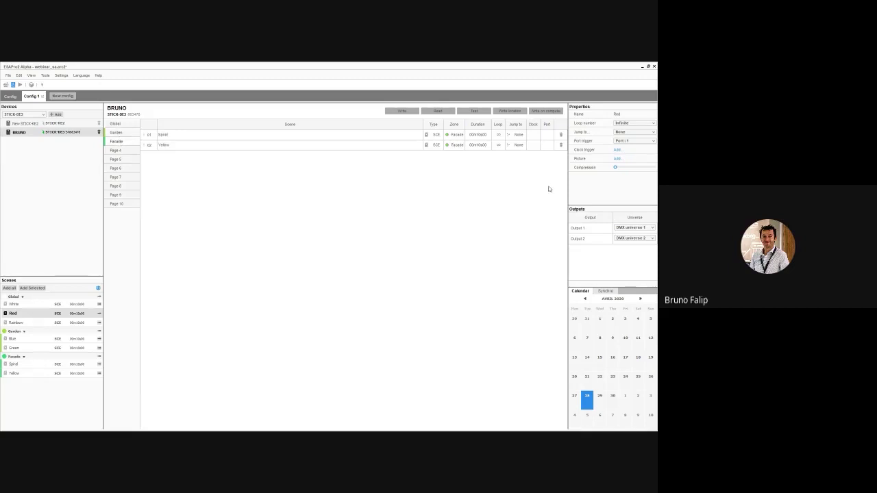
{"action": "left_click", "coordinate": [173, 146]}
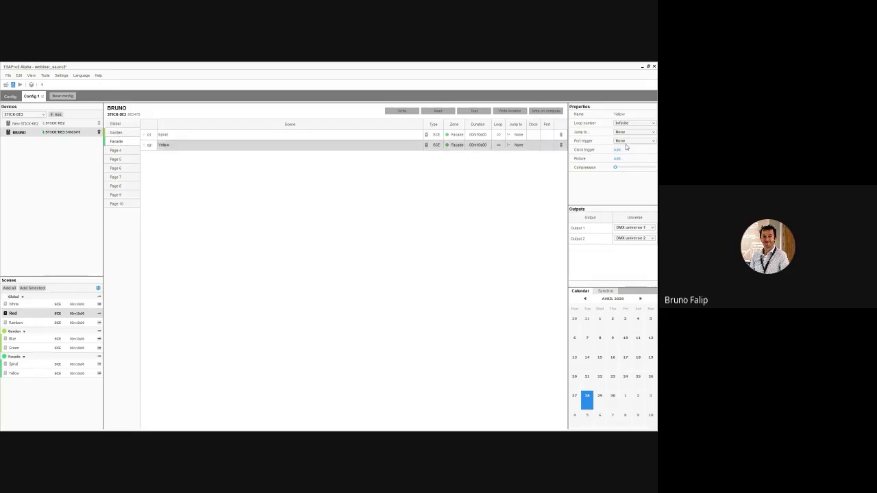
{"action": "left_click", "coordinate": [627, 141]}
{"action": "left_click", "coordinate": [624, 160]}
{"action": "left_click", "coordinate": [629, 141]}
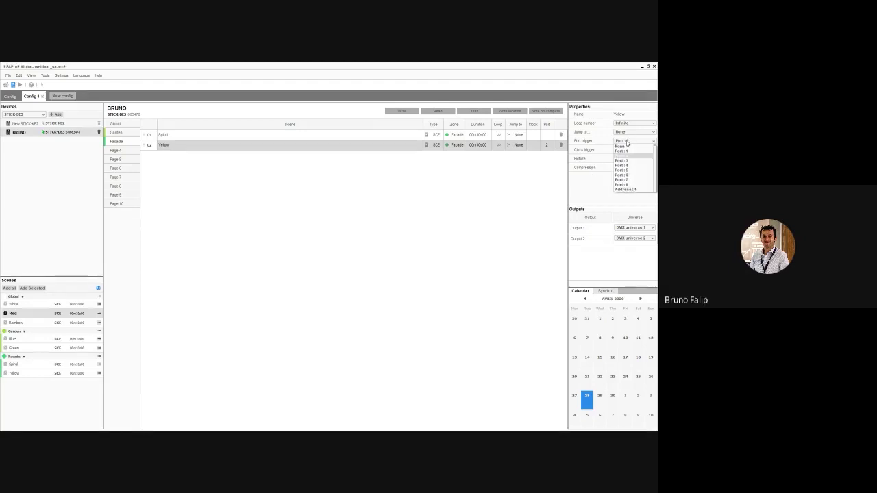
{"action": "left_click", "coordinate": [590, 190]}
- Set the port trigger of the Spiral scene on the Facade page to Port 3
{"action": "left_click", "coordinate": [202, 134]}
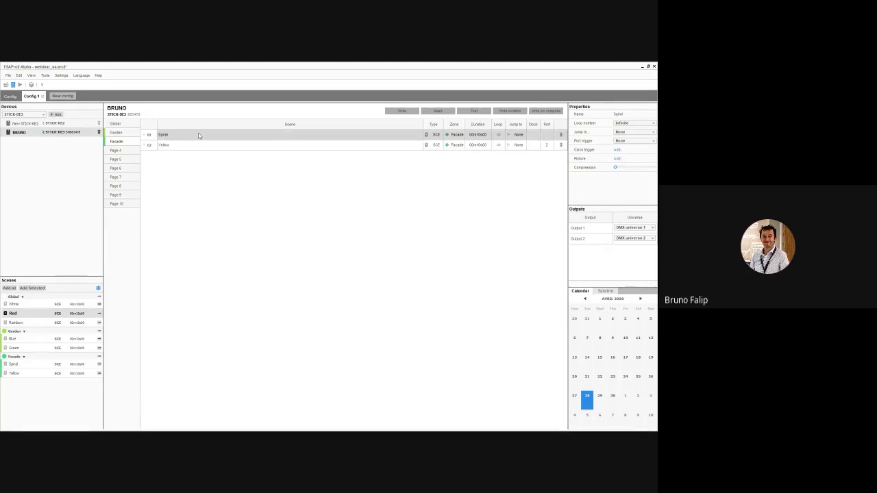
{"action": "left_click", "coordinate": [629, 141]}
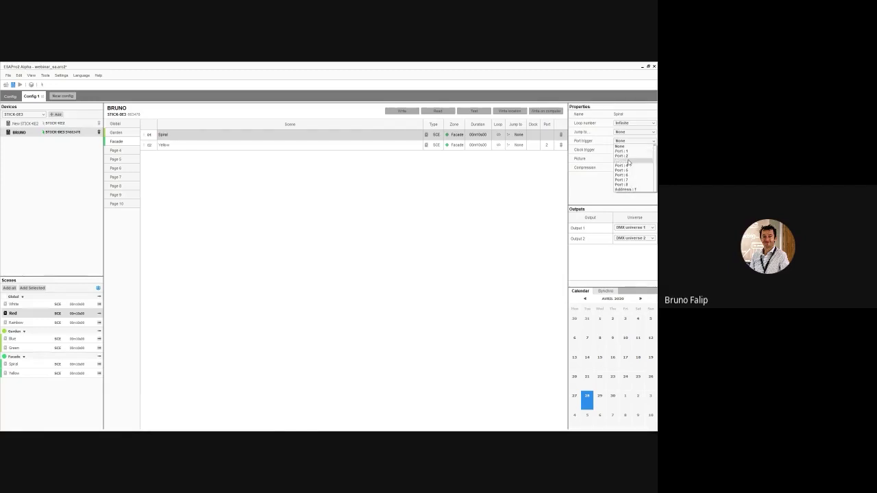
{"action": "left_click", "coordinate": [629, 163]}
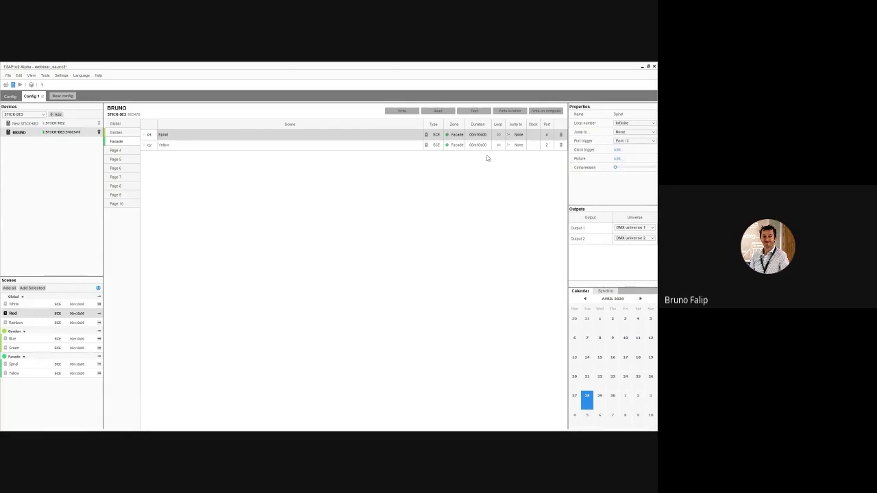
- Compare the trigger settings of the Spiral and Yellow scenes, and look through the Global, Garden and Facade pages
{"action": "left_click", "coordinate": [313, 143]}
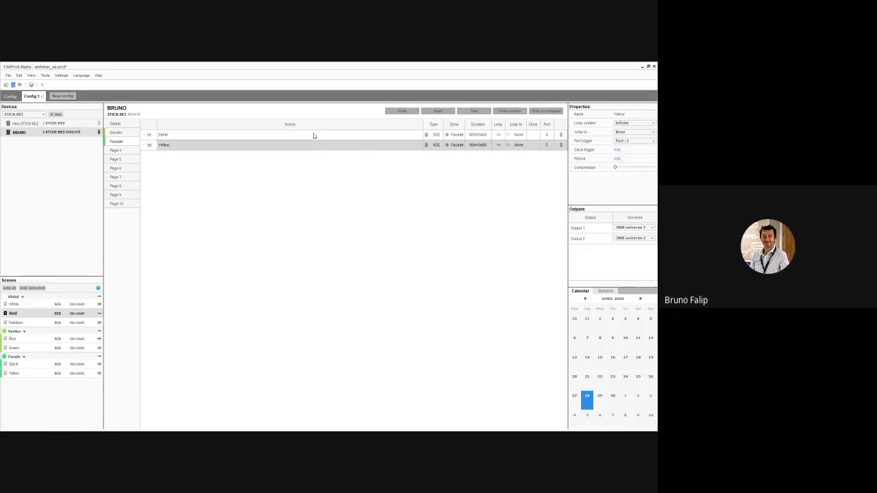
{"action": "left_click", "coordinate": [313, 133]}
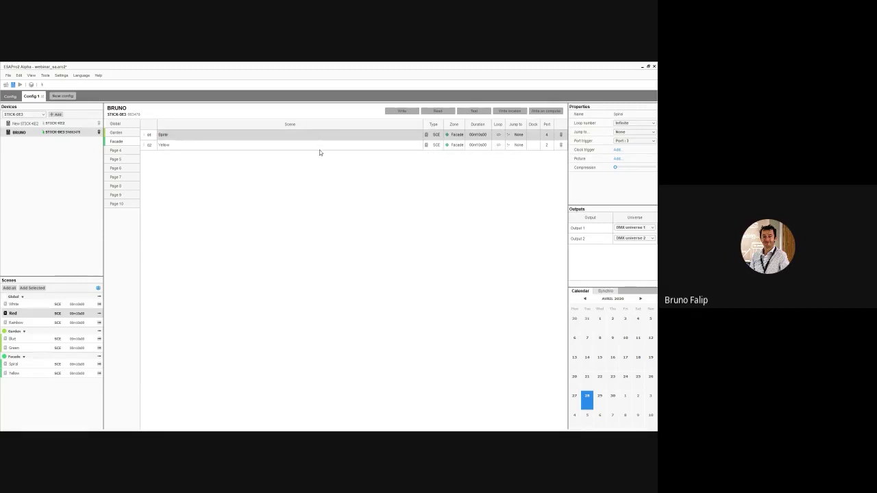
{"action": "left_click", "coordinate": [318, 147]}
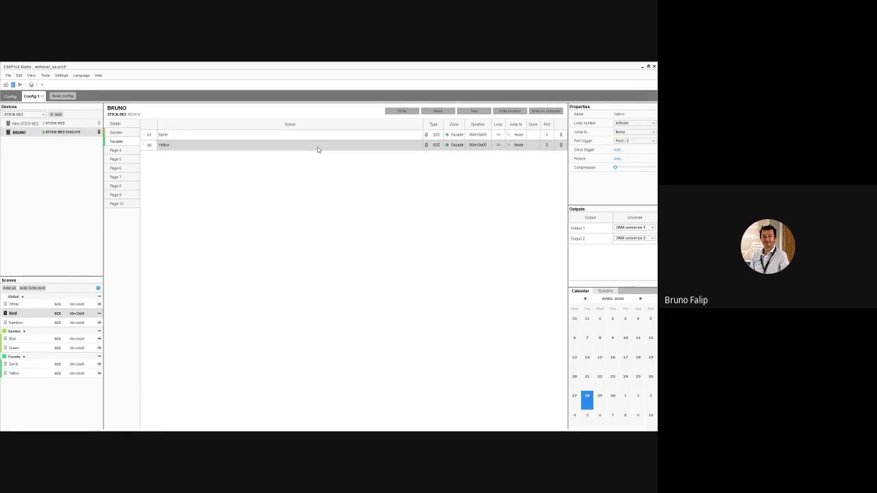
{"action": "left_click", "coordinate": [371, 137]}
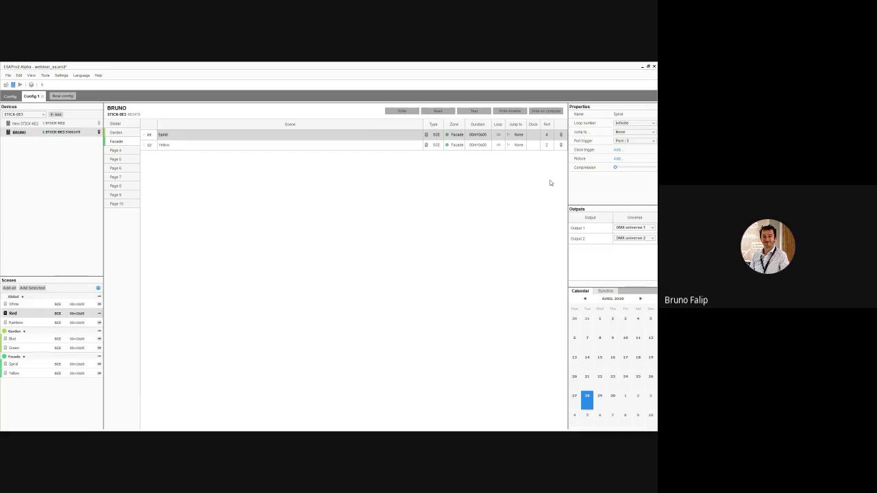
{"action": "left_click", "coordinate": [158, 145]}
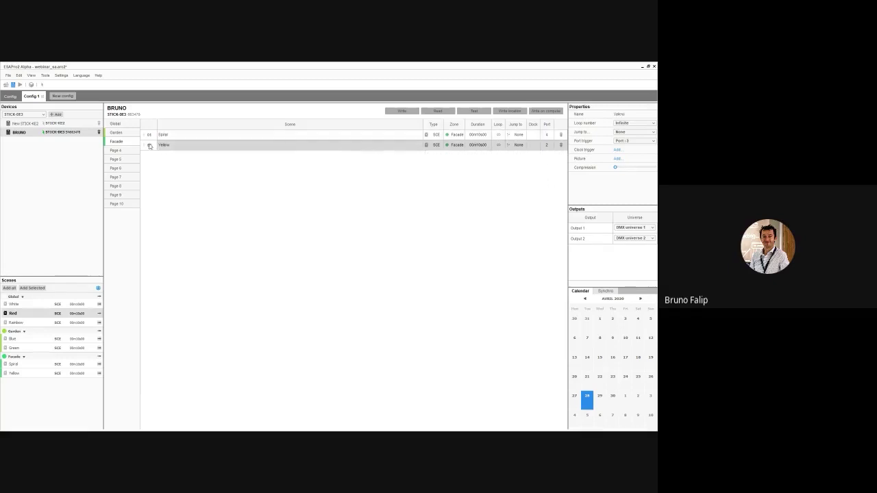
{"action": "left_click", "coordinate": [116, 124]}
{"action": "left_click", "coordinate": [117, 132]}
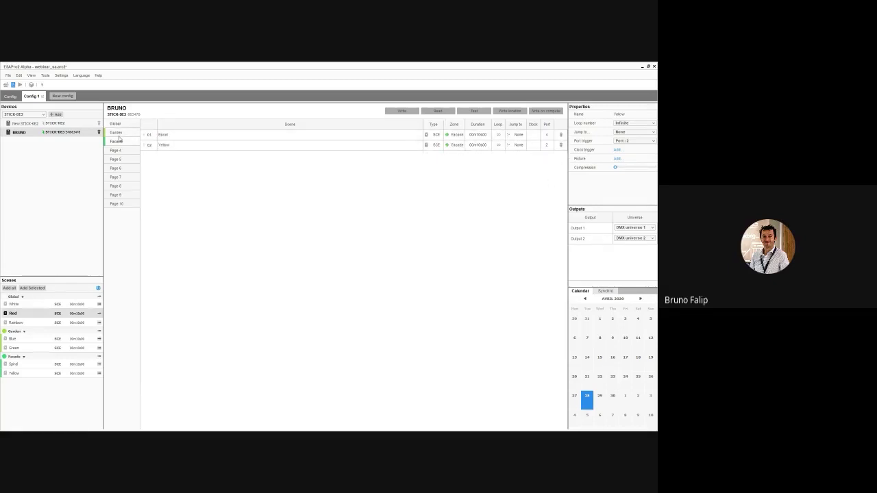
{"action": "left_click", "coordinate": [116, 124]}
{"action": "left_click", "coordinate": [116, 132]}
{"action": "left_click", "coordinate": [118, 141]}
{"action": "left_click", "coordinate": [115, 124]}
- Start a clock trigger for the White scene on the Global page and open its time of day for editing
{"action": "left_click", "coordinate": [168, 137]}
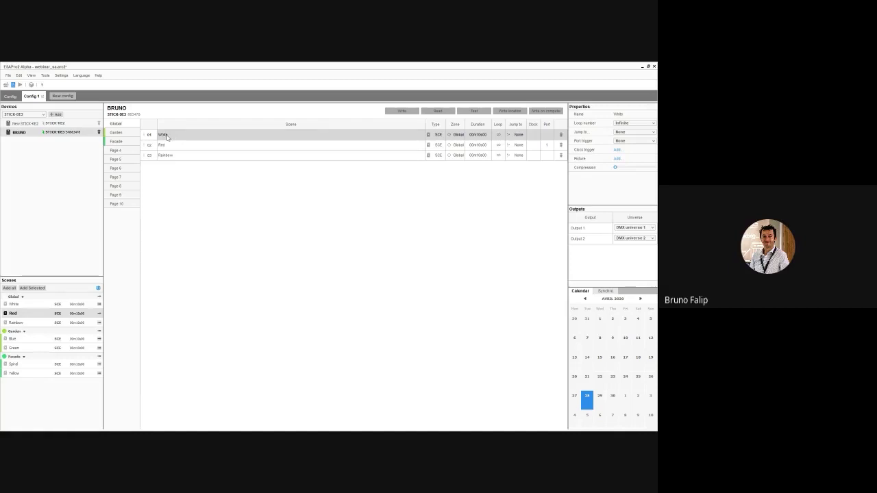
{"action": "left_click", "coordinate": [618, 150]}
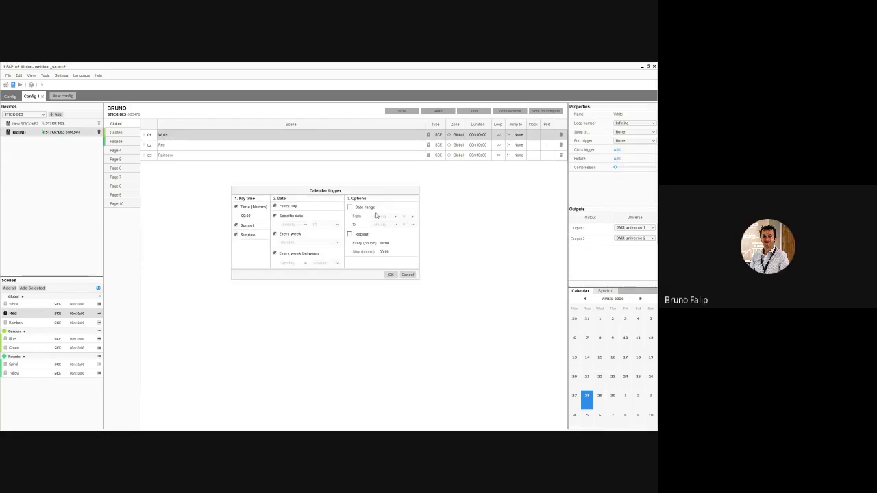
{"action": "left_click_drag", "start_coordinate": [341, 188], "coordinate": [366, 188]}
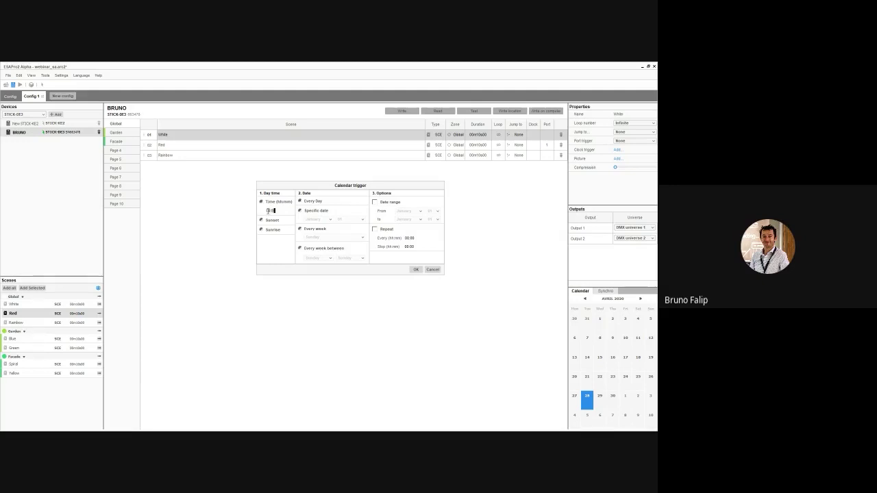
{"action": "left_click", "coordinate": [269, 210]}
{"action": "double_click", "coordinate": [270, 210]}
- Set the White scene's calendar trigger to the specific date January 01
{"action": "left_click", "coordinate": [301, 212]}
{"action": "left_click", "coordinate": [331, 220]}
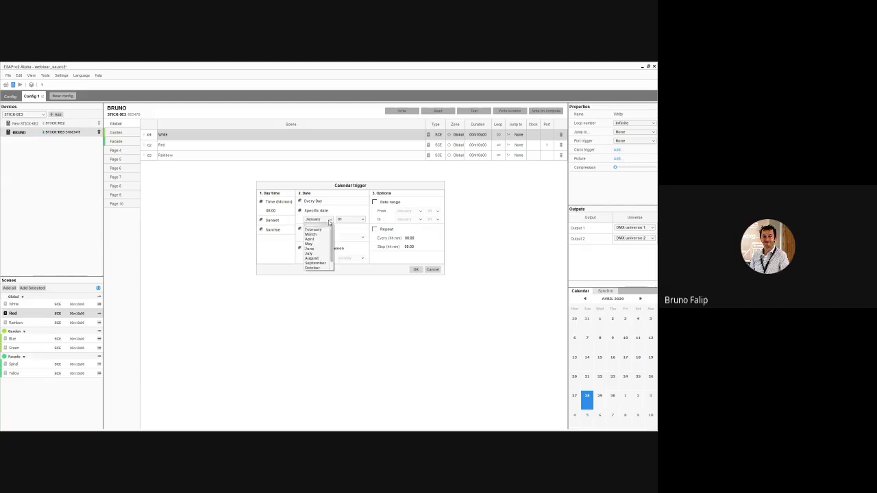
{"action": "left_click", "coordinate": [346, 220]}
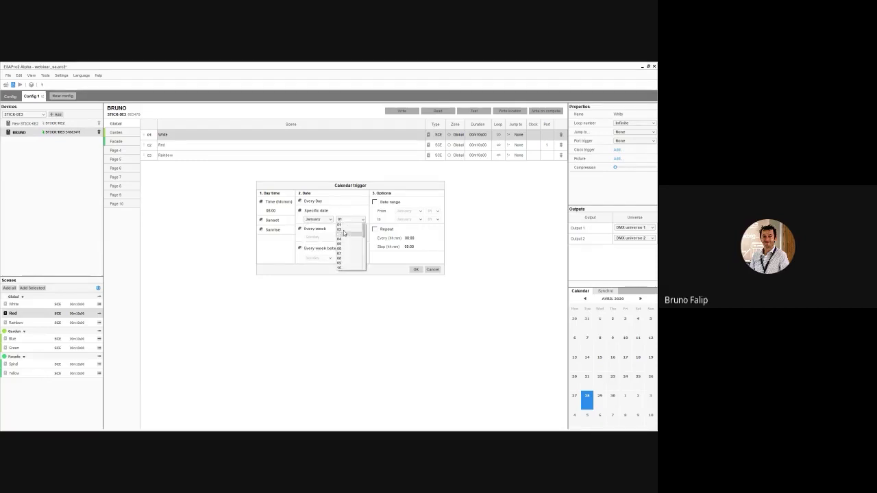
{"action": "left_click", "coordinate": [349, 219]}
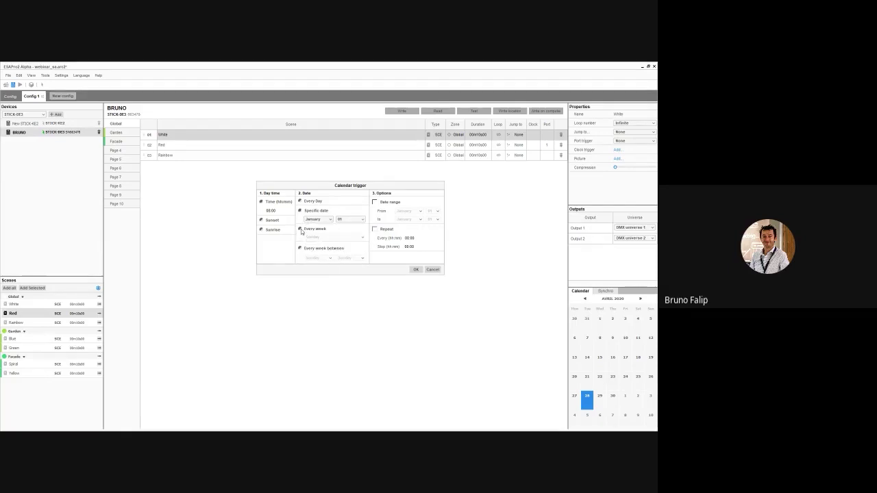
- Set the calendar trigger to occur every week on Tuesday
{"action": "left_click", "coordinate": [301, 232]}
{"action": "left_click", "coordinate": [333, 237]}
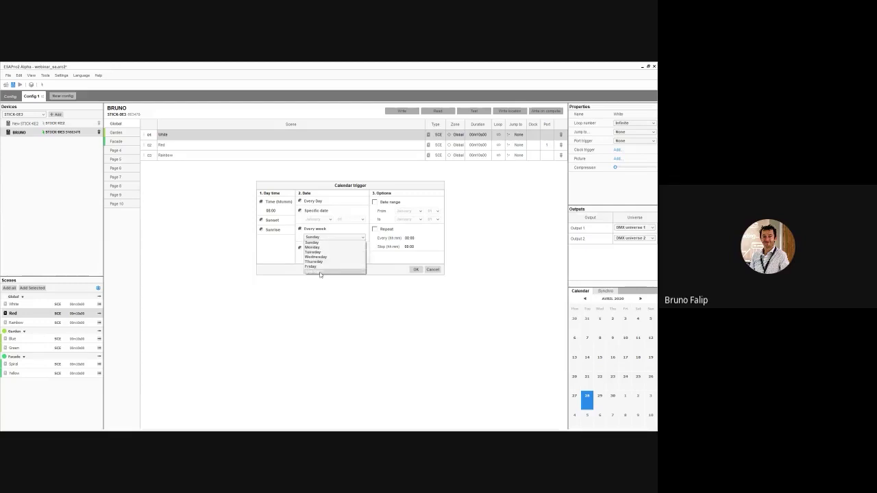
{"action": "left_click", "coordinate": [319, 253]}
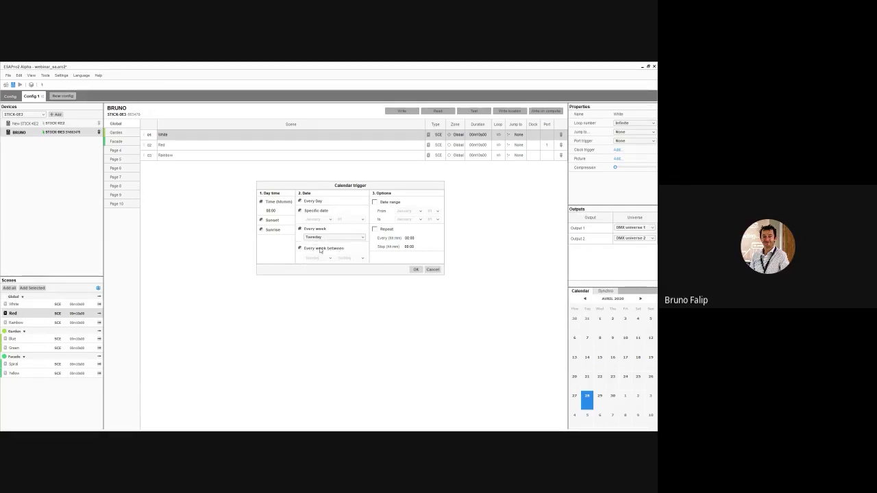
- Set the calendar trigger to occur every week between Monday and Friday
{"action": "left_click", "coordinate": [321, 250]}
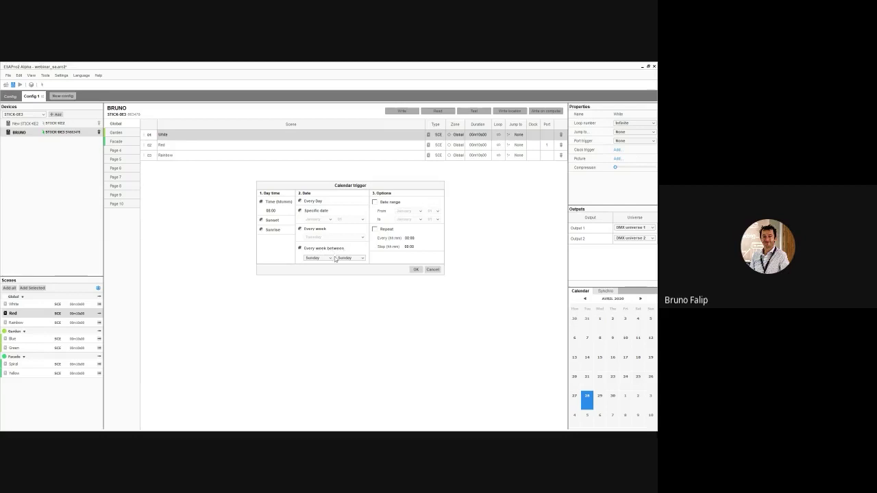
{"action": "left_click", "coordinate": [327, 259]}
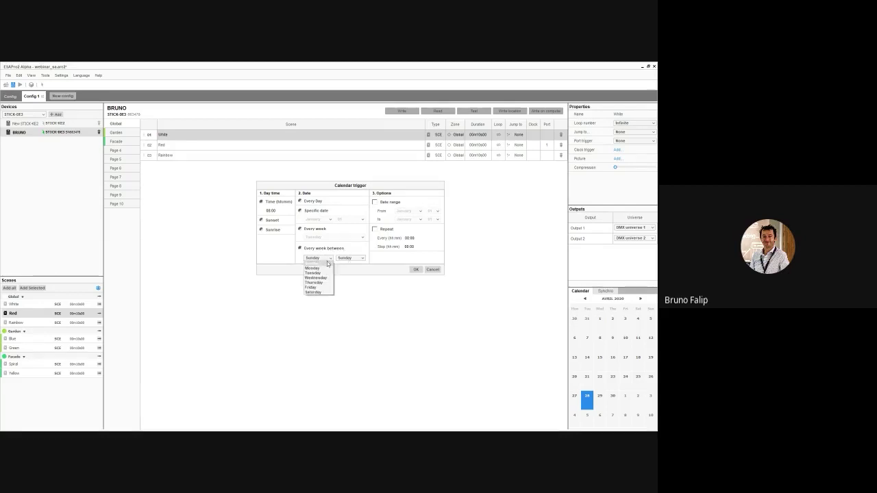
{"action": "left_click", "coordinate": [320, 269]}
{"action": "left_click", "coordinate": [349, 258]}
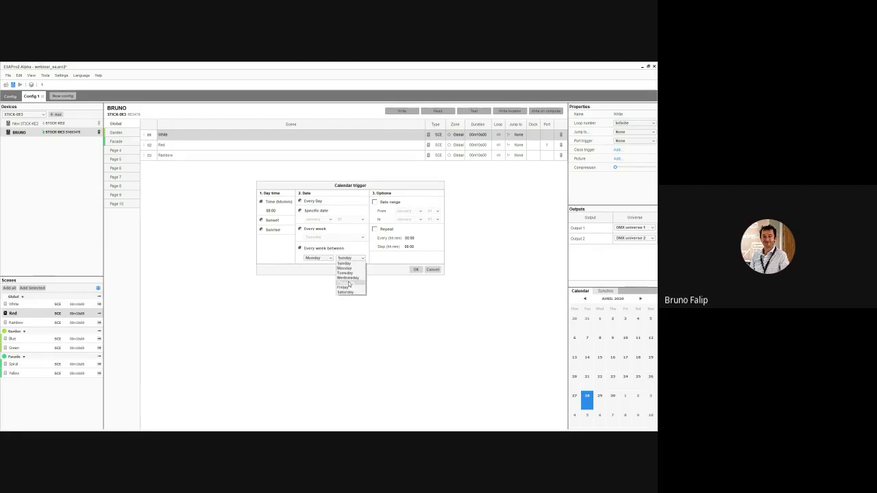
{"action": "left_click", "coordinate": [346, 288]}
- Set the date of the White scene's calendar trigger to Every Day
{"action": "left_click", "coordinate": [301, 202]}
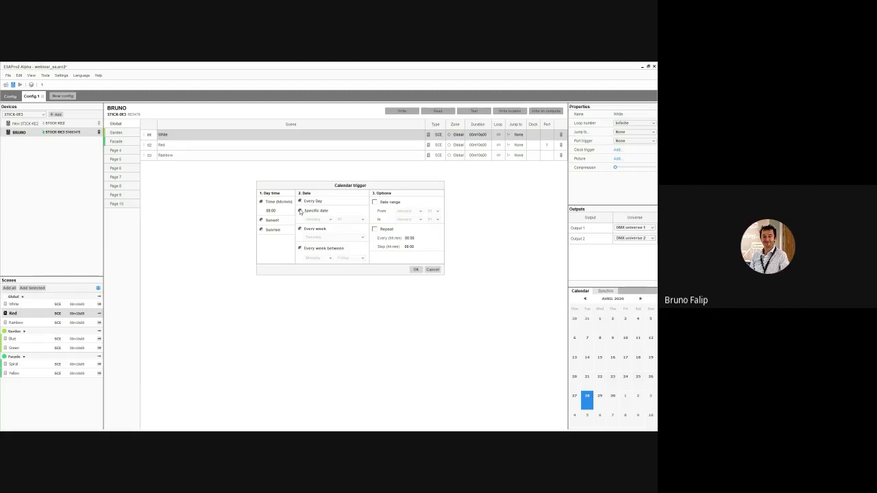
{"action": "left_click", "coordinate": [300, 210]}
{"action": "left_click", "coordinate": [312, 201]}
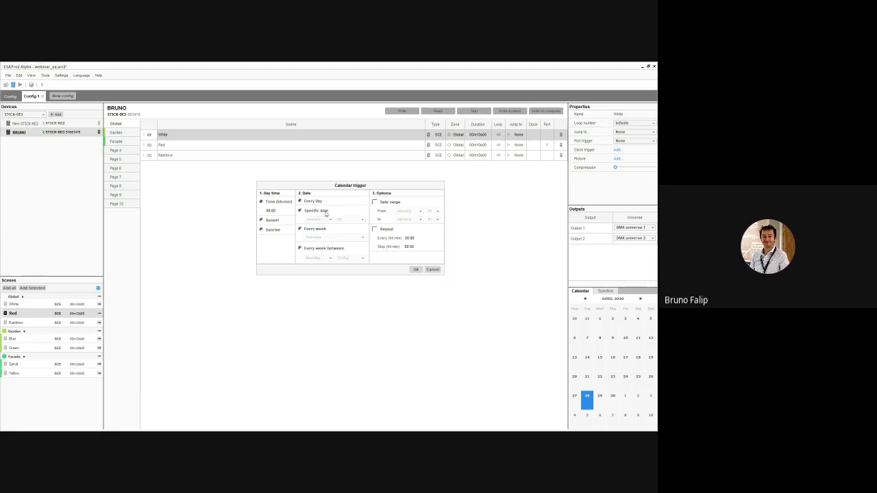
- Limit the calendar trigger to a date range from December 01 to December 31
{"action": "left_click", "coordinate": [375, 202]}
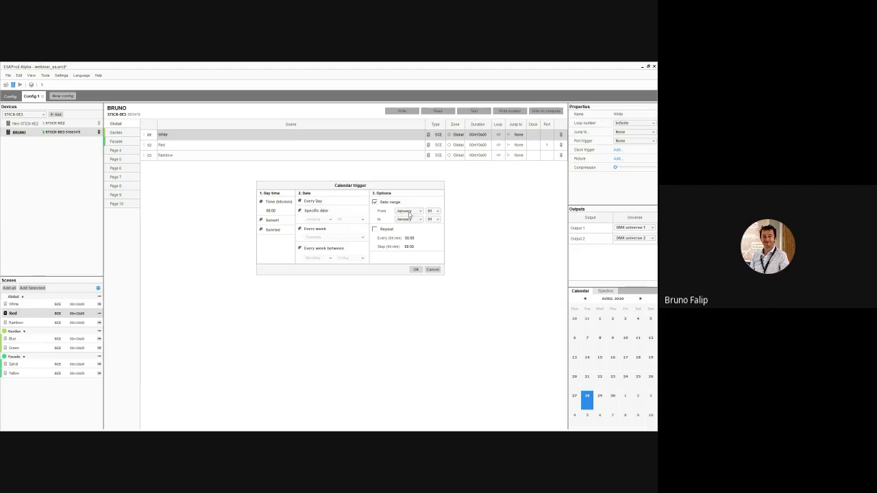
{"action": "left_click", "coordinate": [411, 213]}
{"action": "scroll", "coordinate": [411, 233], "scroll_direction": "down", "scroll_amount": 3}
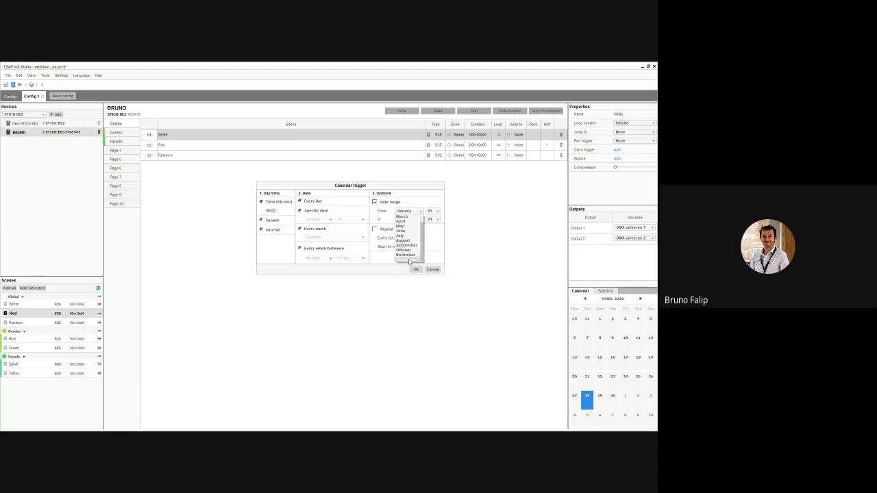
{"action": "left_click", "coordinate": [409, 260]}
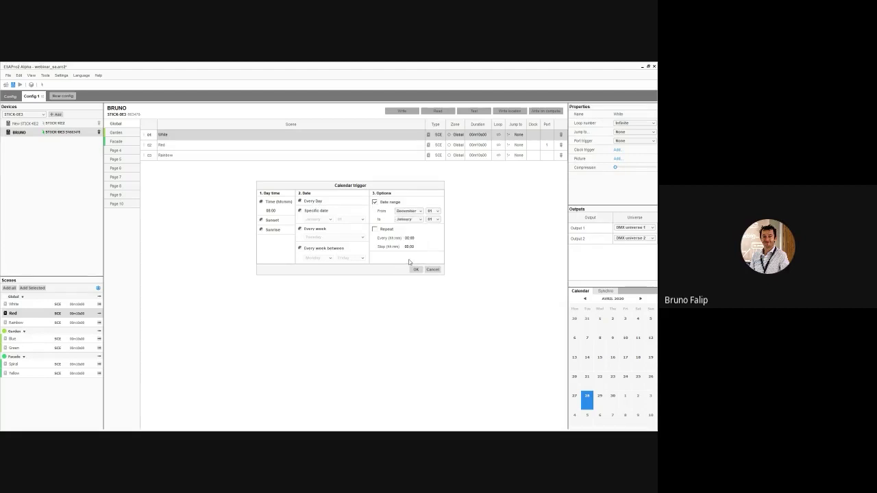
{"action": "left_click", "coordinate": [413, 220]}
{"action": "scroll", "coordinate": [411, 236], "scroll_direction": "down", "scroll_amount": 3}
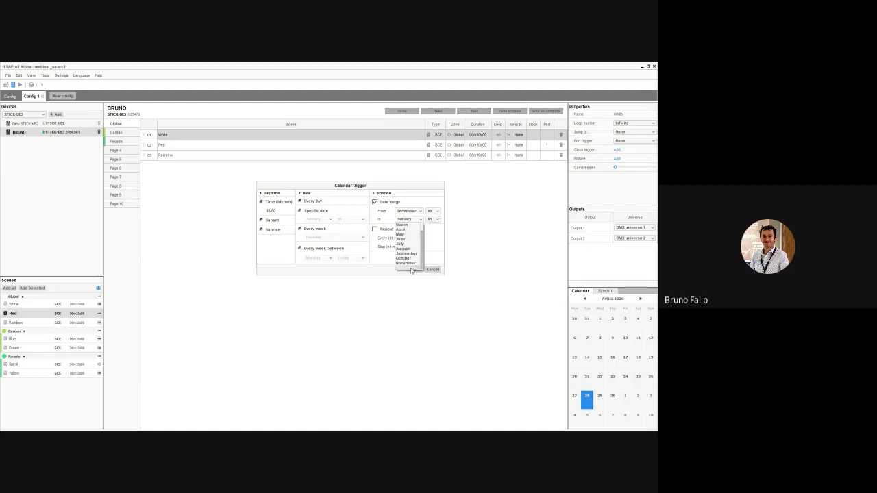
{"action": "left_click", "coordinate": [411, 267]}
{"action": "left_click", "coordinate": [434, 220]}
{"action": "scroll", "coordinate": [436, 246], "scroll_direction": "down", "scroll_amount": 3}
{"action": "left_click", "coordinate": [439, 272]}
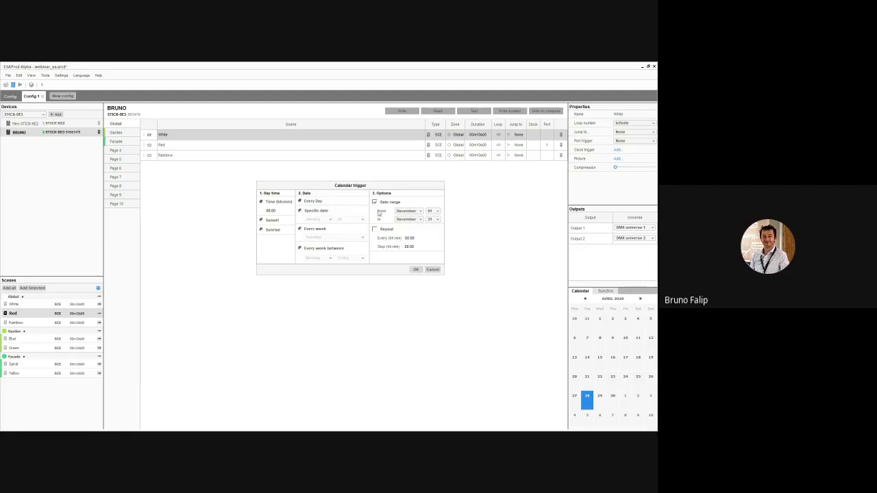
- Turn off the date range and enable Repeat, entering 15 for its Every interval
{"action": "left_click", "coordinate": [410, 211]}
{"action": "left_click", "coordinate": [412, 211]}
{"action": "left_click", "coordinate": [376, 203]}
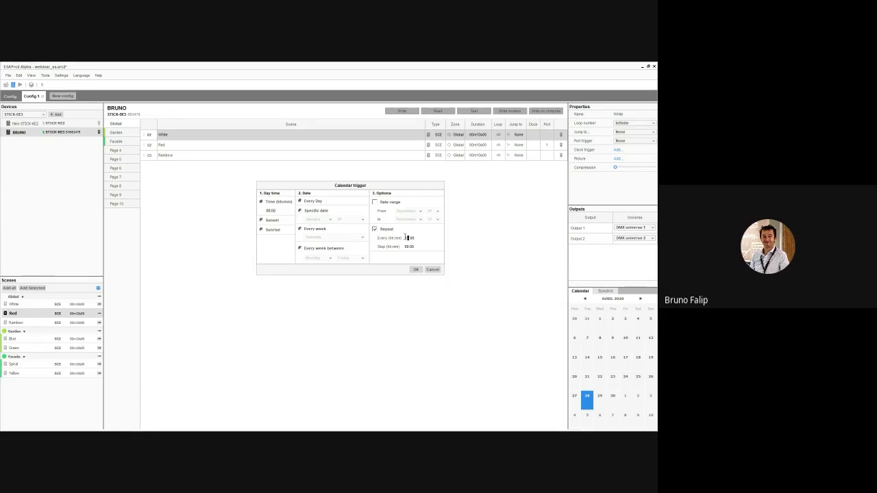
{"action": "type", "text": "15"}
- Leave the date range and Repeat options off and apply the calendar trigger to the White scene
{"action": "left_click", "coordinate": [375, 202]}
{"action": "left_click", "coordinate": [374, 229]}
{"action": "left_click", "coordinate": [374, 202]}
{"action": "left_click", "coordinate": [415, 271]}
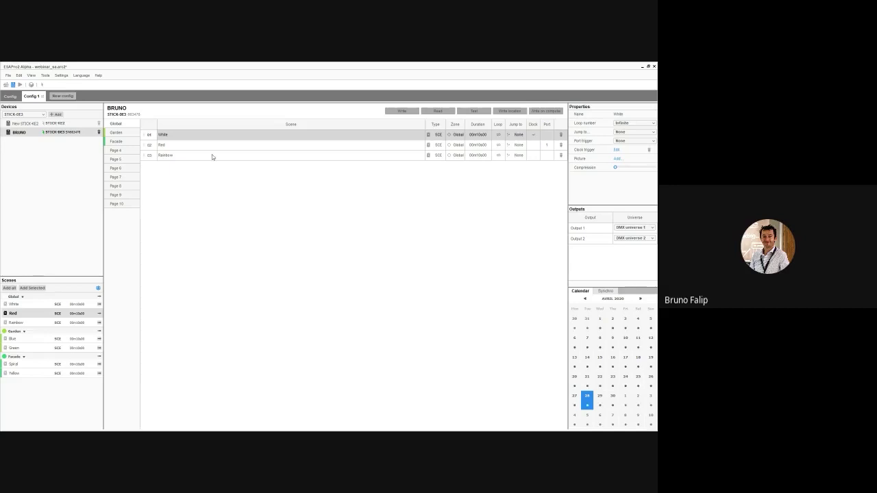
- Compare the trigger settings of the Red and White scenes on the Global page
{"action": "left_click", "coordinate": [193, 146]}
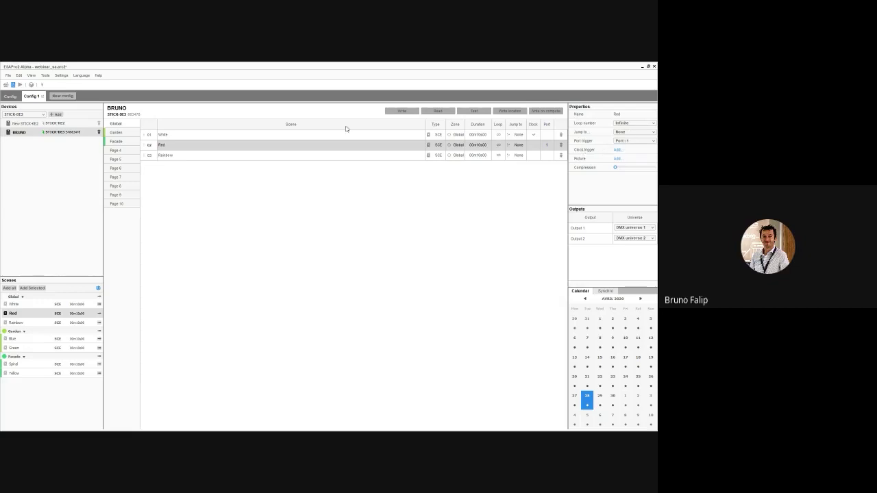
{"action": "left_click", "coordinate": [166, 137]}
{"action": "left_click", "coordinate": [169, 147]}
- Return to the zone editor and add a new scene to the Global zone's selections
{"action": "left_click", "coordinate": [7, 85]}
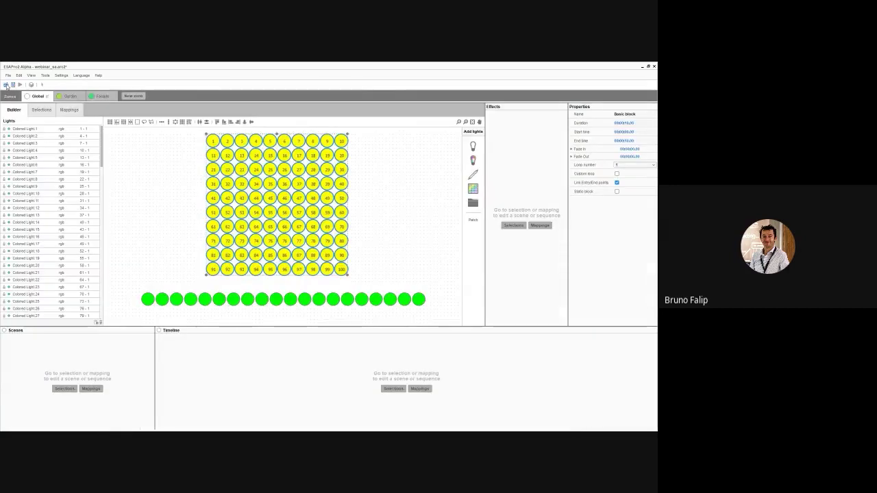
{"action": "left_click", "coordinate": [40, 111]}
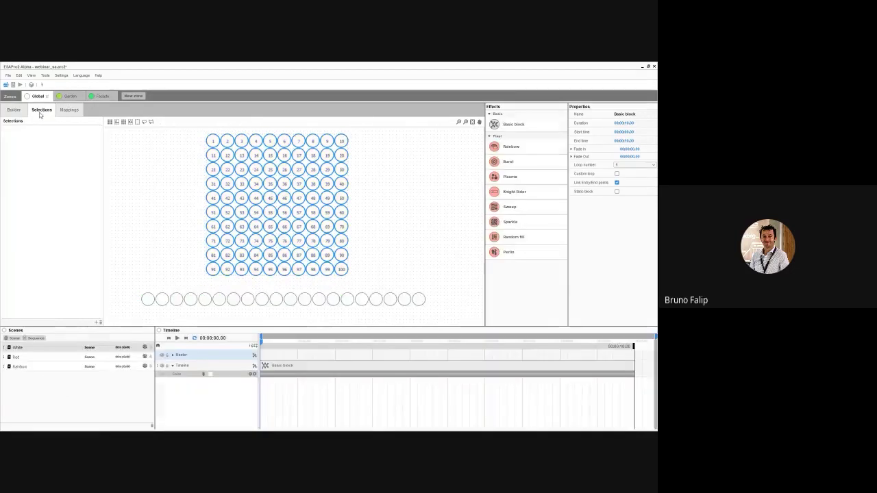
{"action": "left_click", "coordinate": [12, 340]}
{"action": "left_click", "coordinate": [34, 377]}
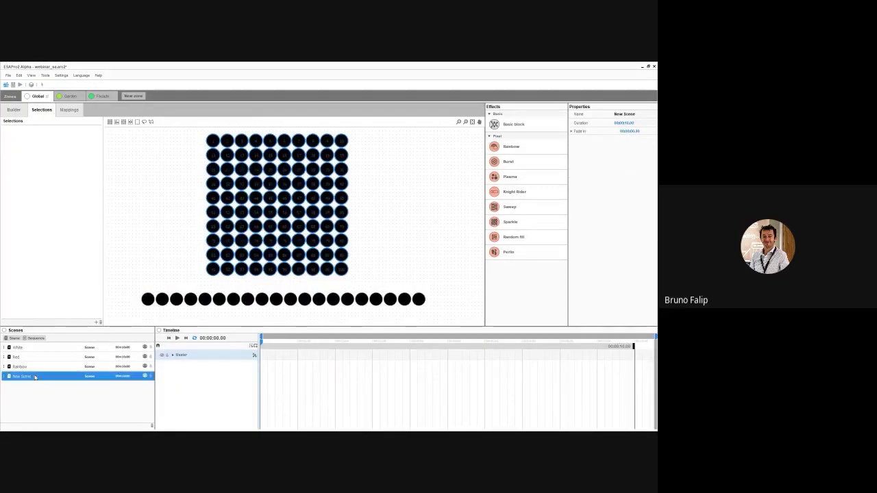
- Rename the newly added scene in the Global zone as Blackout
{"action": "right_click", "coordinate": [35, 377]}
{"action": "left_click", "coordinate": [50, 388]}
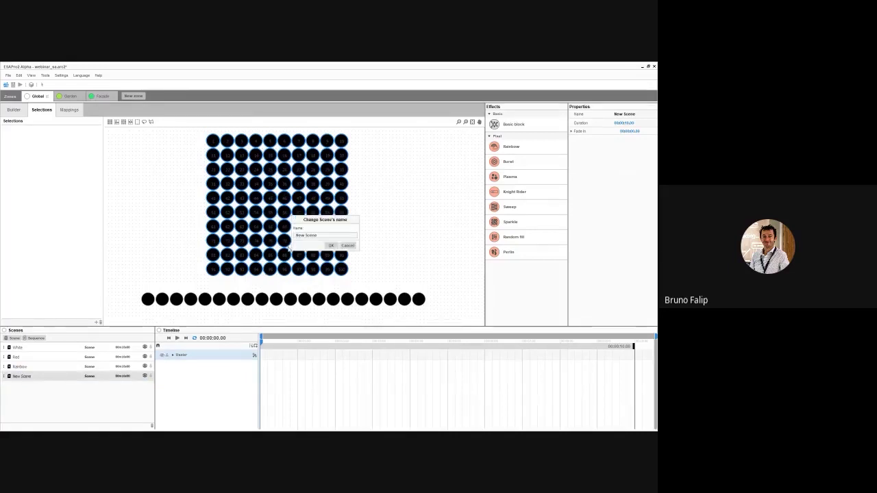
{"action": "left_click_drag", "start_coordinate": [316, 235], "coordinate": [295, 236]}
{"action": "type", "text": "Blaz"}
{"action": "type", "text": "nc"}
{"action": "key", "text": "BackSpace"}
{"action": "type", "text": "kout"}
{"action": "key", "text": "Return"}
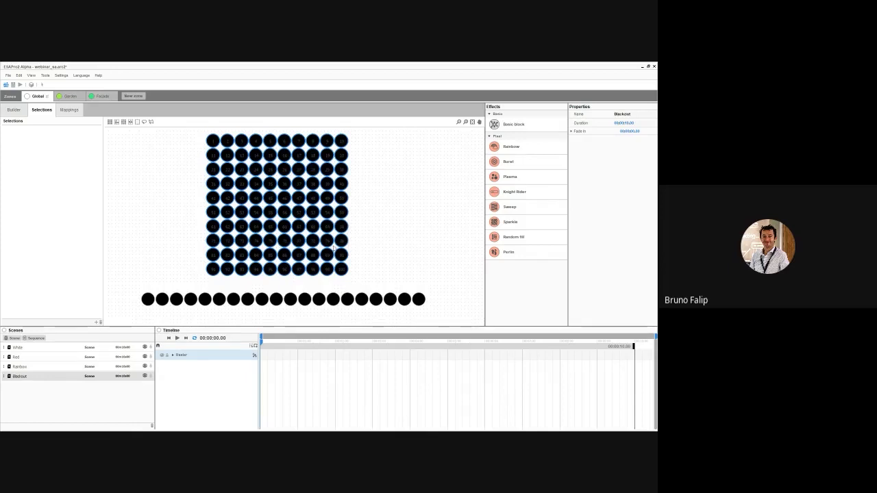
- Apply a black Basic block to all fixtures of both the matrix and the bottom row in the Blackout scene's timeline
{"action": "left_click", "coordinate": [183, 357]}
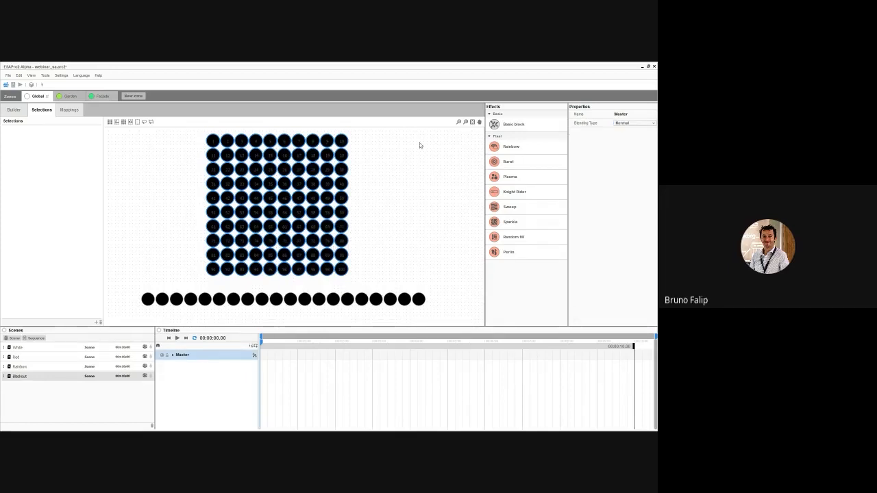
{"action": "left_click_drag", "start_coordinate": [423, 136], "coordinate": [140, 313]}
{"action": "left_click_drag", "start_coordinate": [494, 127], "coordinate": [326, 244]}
{"action": "left_click", "coordinate": [349, 221]}
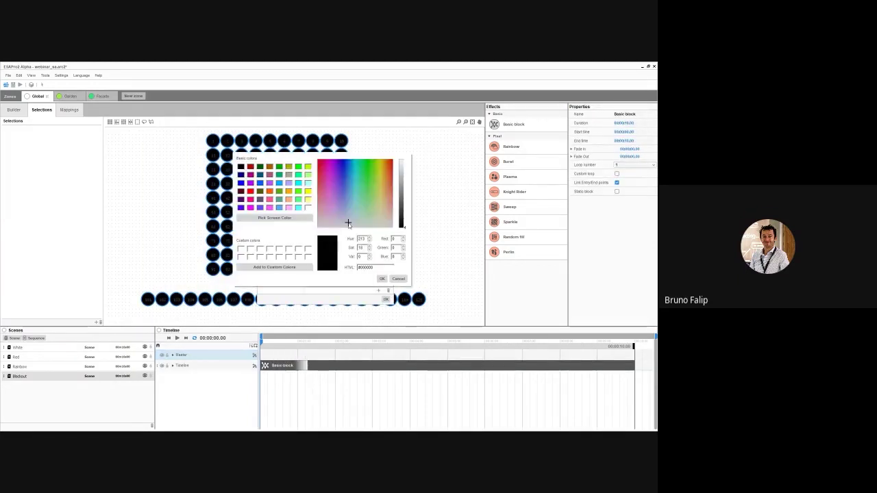
{"action": "left_click", "coordinate": [382, 279]}
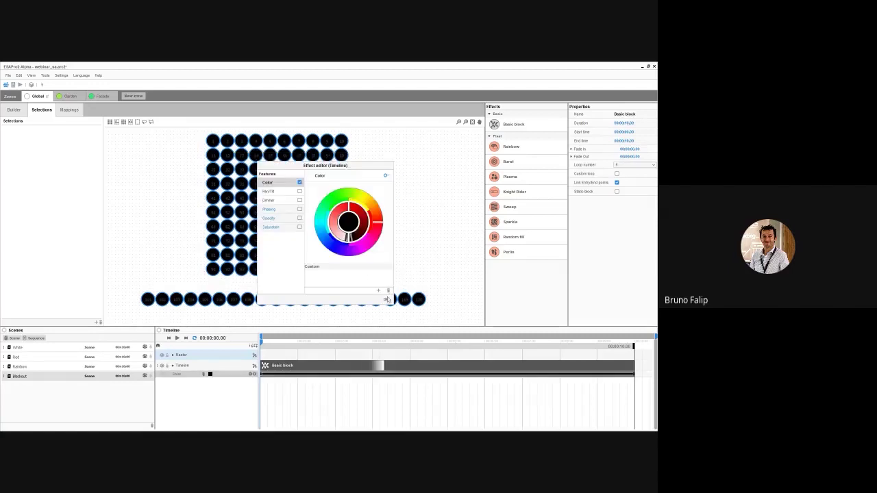
{"action": "left_click", "coordinate": [386, 300]}
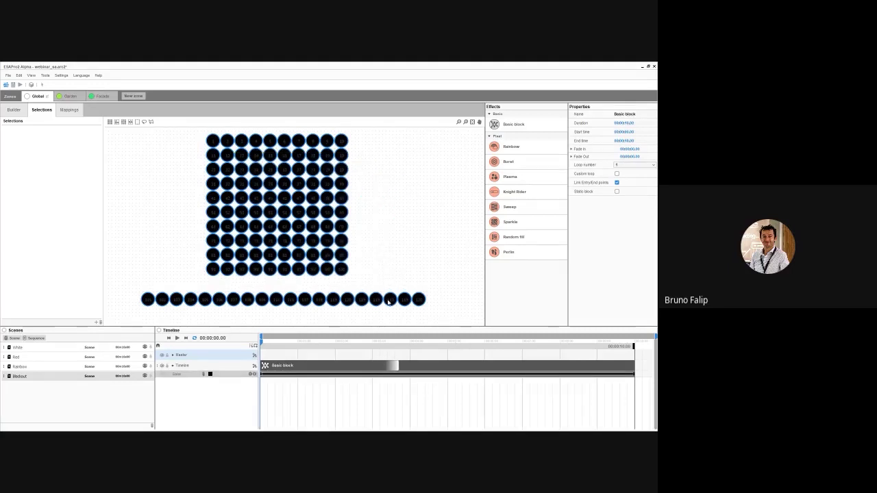
- Return to the stand-alone configuration and add the Blackout scene to the STICK-DE3's Global page
{"action": "left_click", "coordinate": [13, 85]}
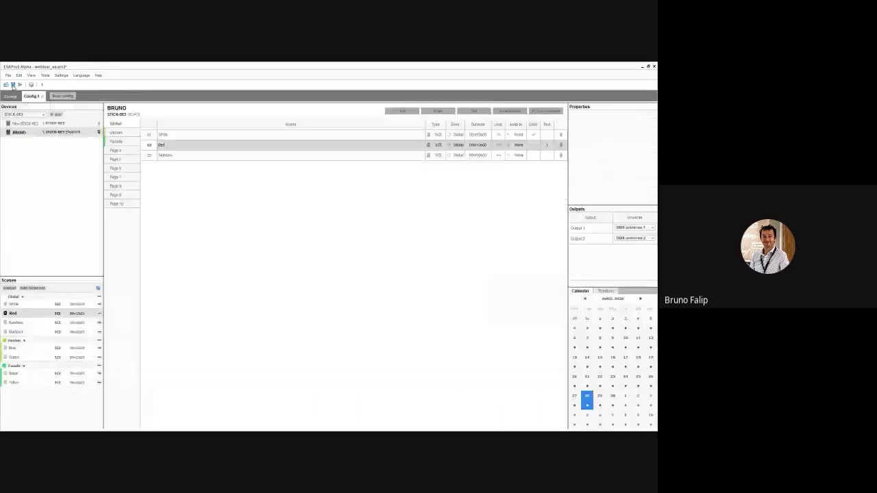
{"action": "left_click", "coordinate": [26, 133]}
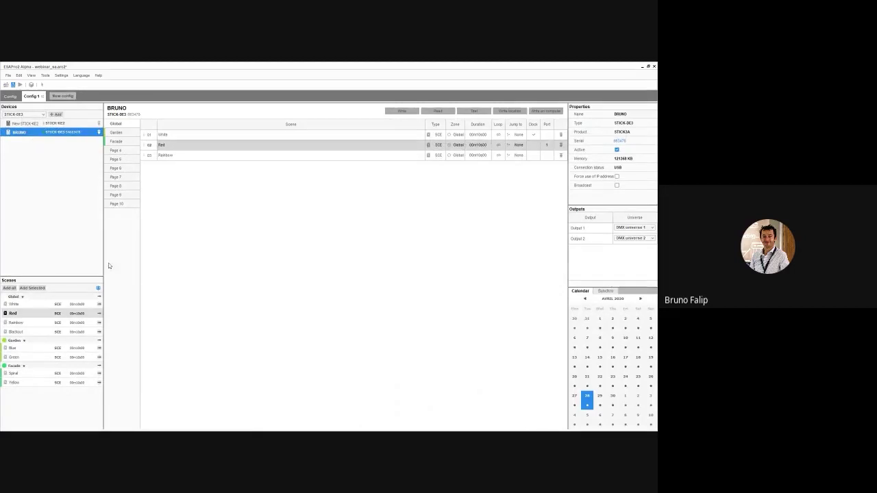
{"action": "left_click", "coordinate": [19, 333]}
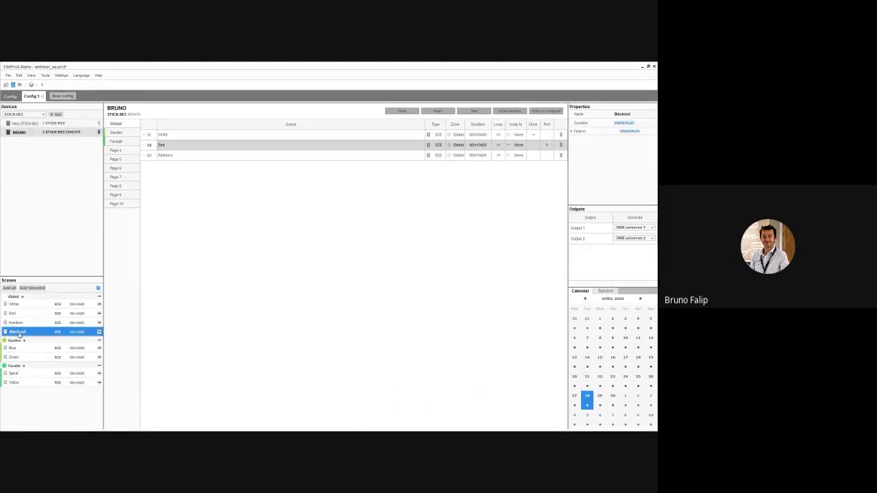
{"action": "left_click", "coordinate": [100, 332]}
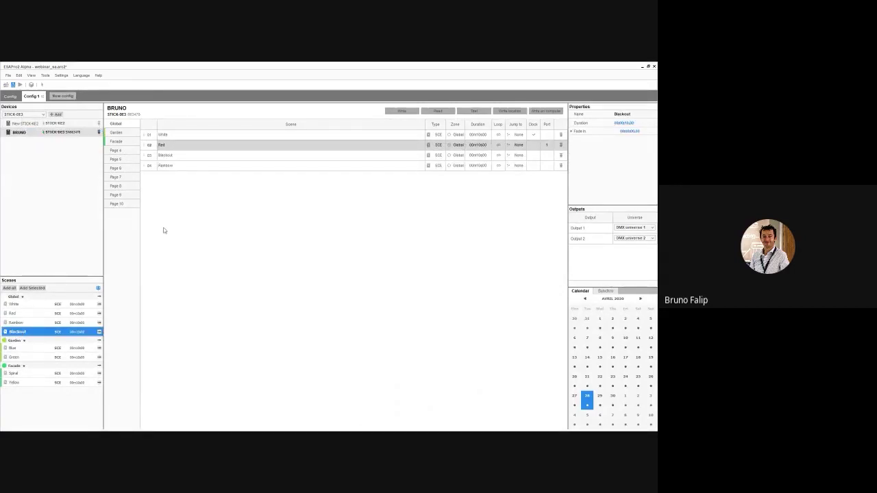
- Examine the loop, jump and trigger settings of the scenes on the STICK-DE3's Global page
{"action": "left_click", "coordinate": [335, 167]}
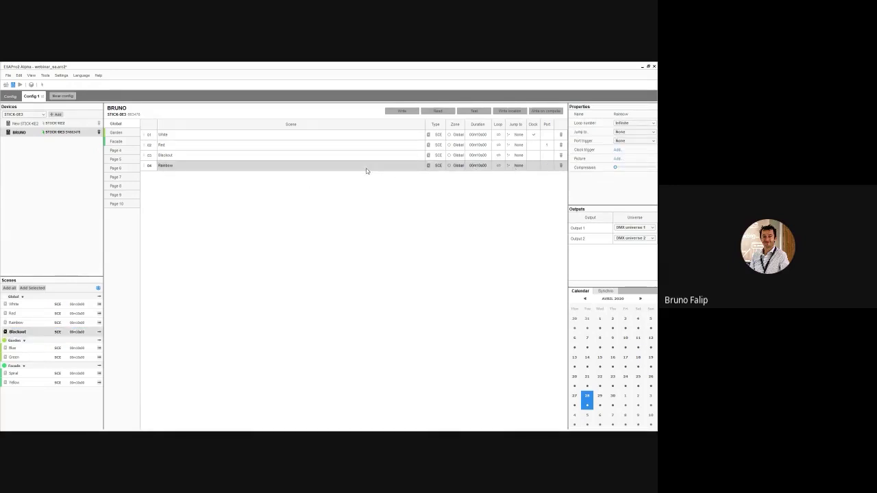
{"action": "left_click", "coordinate": [371, 137]}
{"action": "left_click", "coordinate": [179, 167]}
{"action": "left_click", "coordinate": [167, 156]}
{"action": "left_click", "coordinate": [168, 135]}
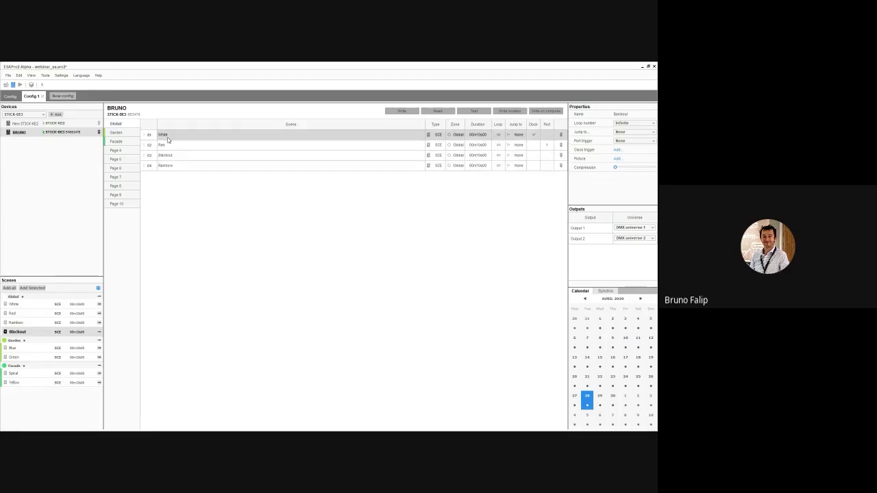
{"action": "left_click", "coordinate": [167, 157]}
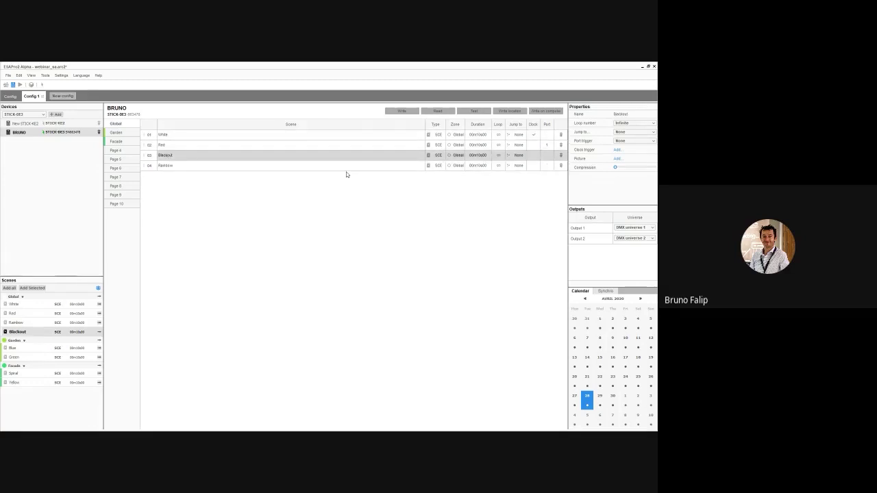
{"action": "left_click", "coordinate": [338, 135]}
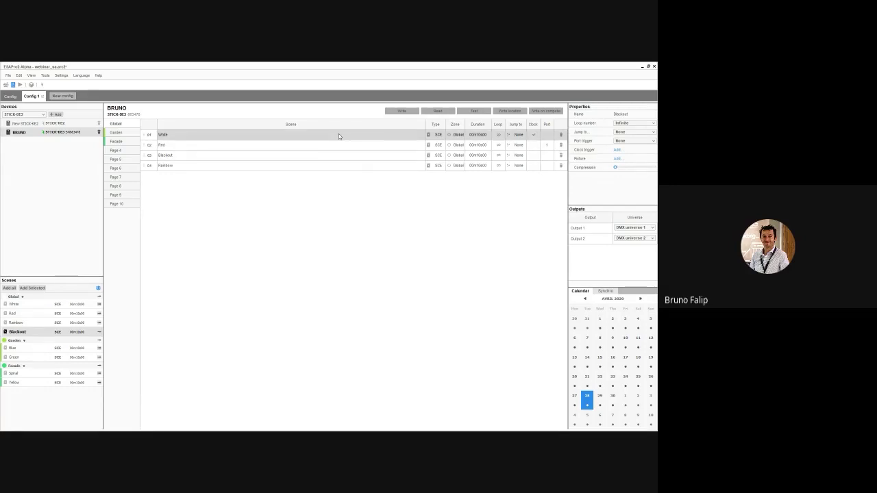
{"action": "left_click", "coordinate": [318, 146]}
- Add a clock trigger to the Blackout scene that runs every day at a fixed time
{"action": "left_click", "coordinate": [315, 156]}
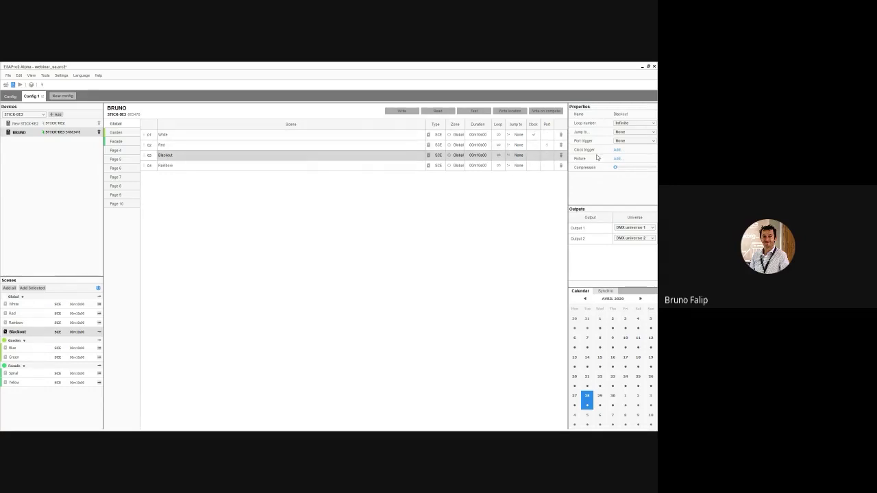
{"action": "left_click", "coordinate": [618, 150]}
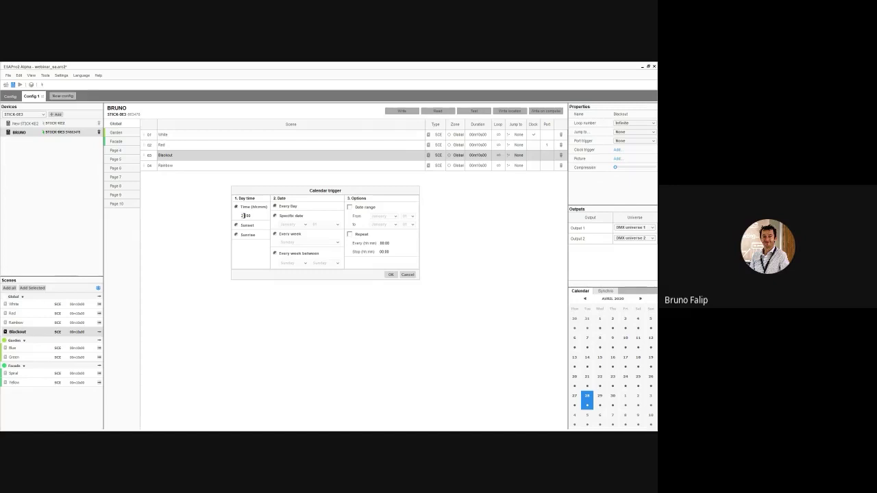
{"action": "left_click", "coordinate": [391, 274]}
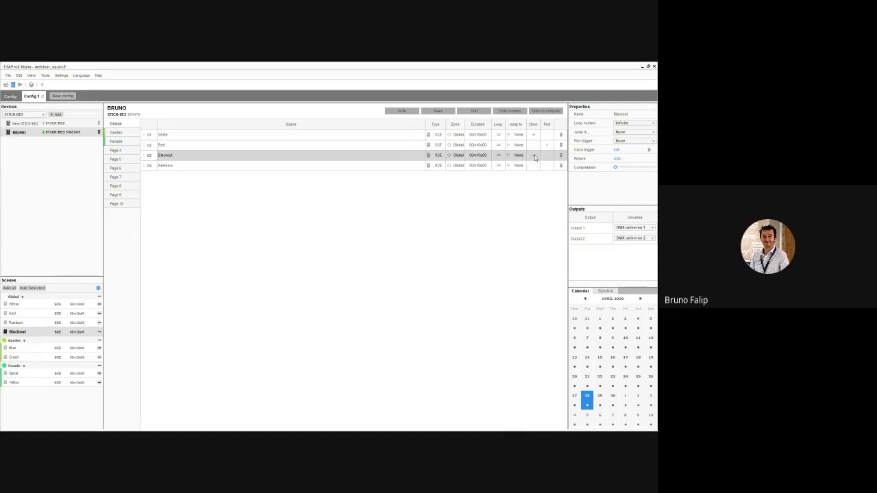
- Review the White and Blackout scenes' clock triggers and the scenes listed on the Garden and Facade pages
{"action": "left_click", "coordinate": [206, 137]}
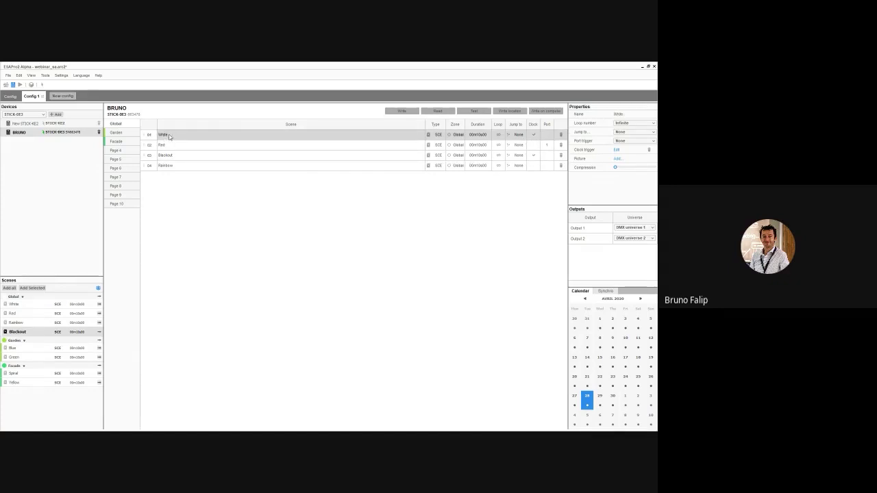
{"action": "left_click", "coordinate": [173, 157]}
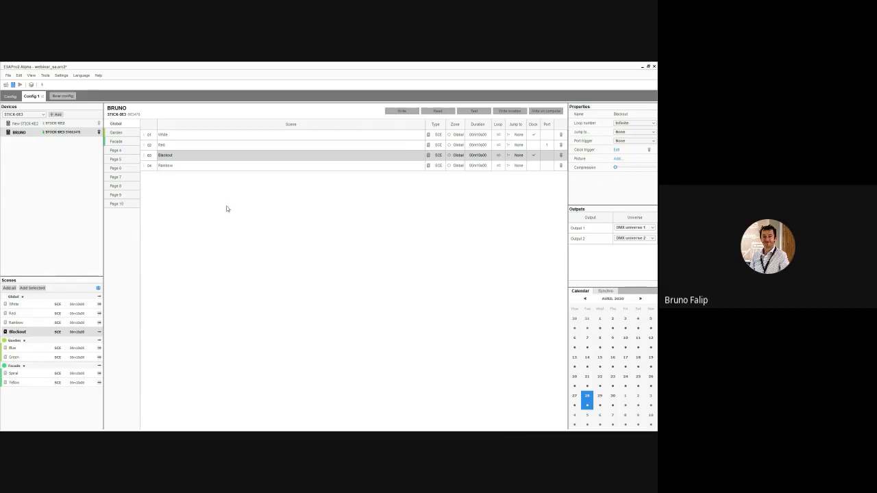
{"action": "left_click", "coordinate": [118, 132]}
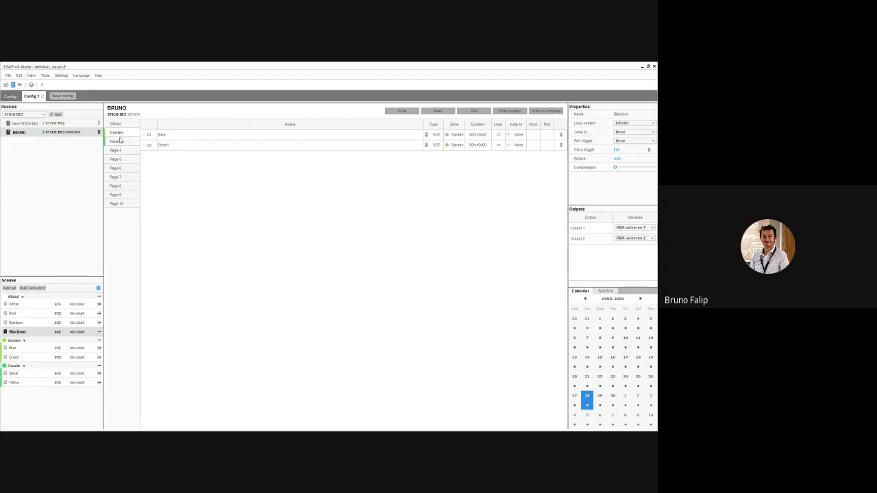
{"action": "left_click", "coordinate": [116, 142]}
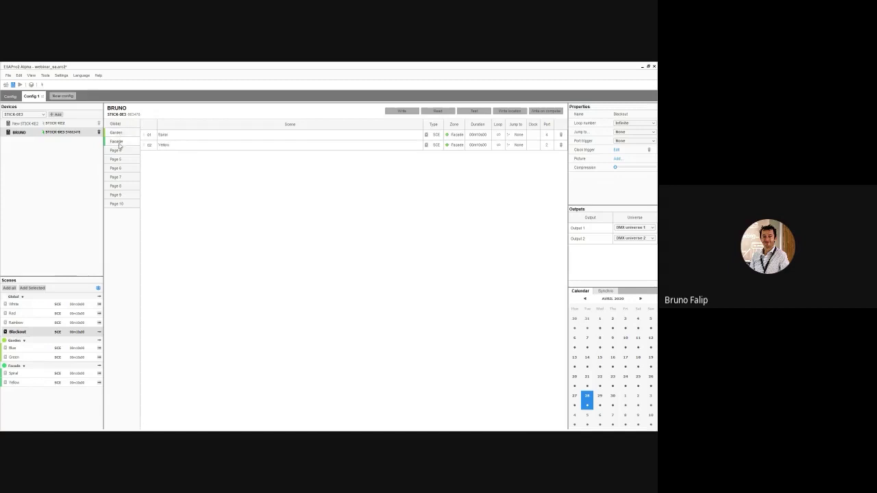
- Write the show to the STICK-DE3's memory, and run and stop the memory test
{"action": "left_click", "coordinate": [404, 111]}
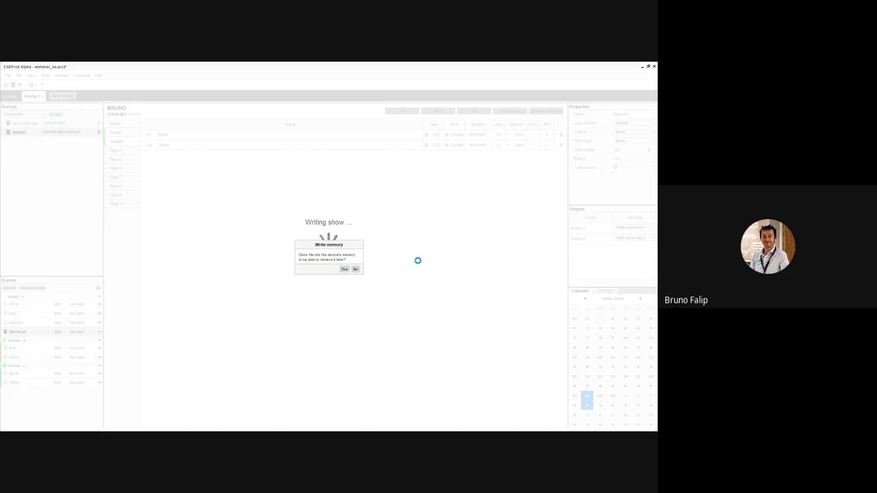
{"action": "left_click", "coordinate": [344, 270]}
{"action": "left_click", "coordinate": [356, 269]}
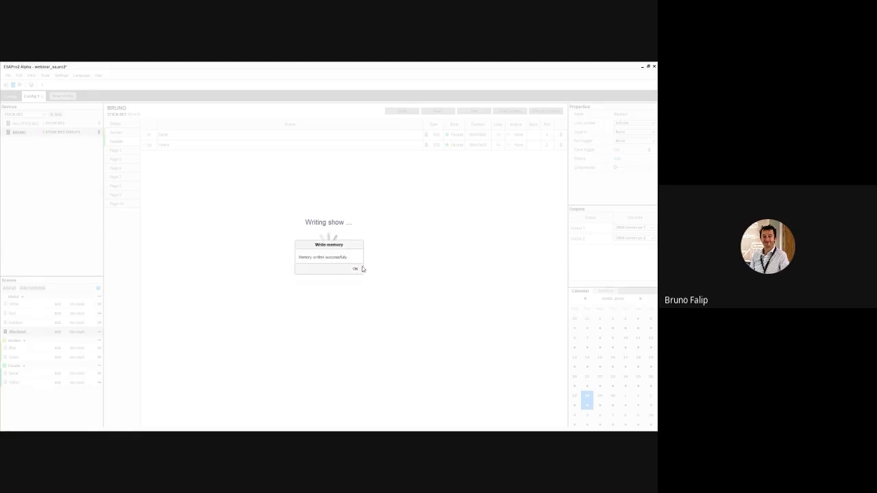
{"action": "left_click", "coordinate": [356, 269]}
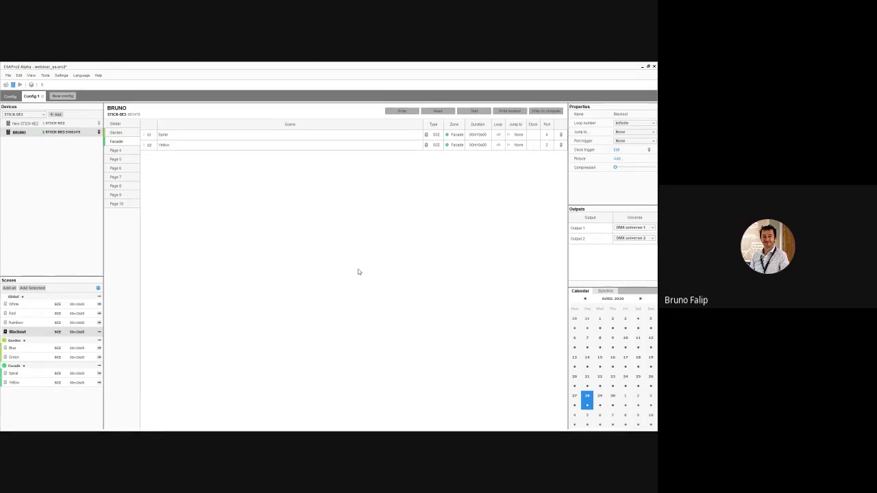
{"action": "left_click", "coordinate": [474, 111]}
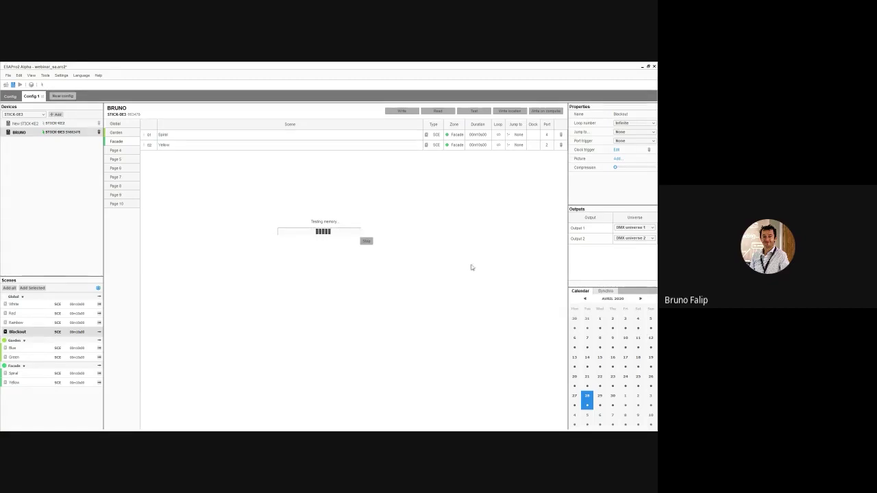
{"action": "left_click", "coordinate": [366, 242]}
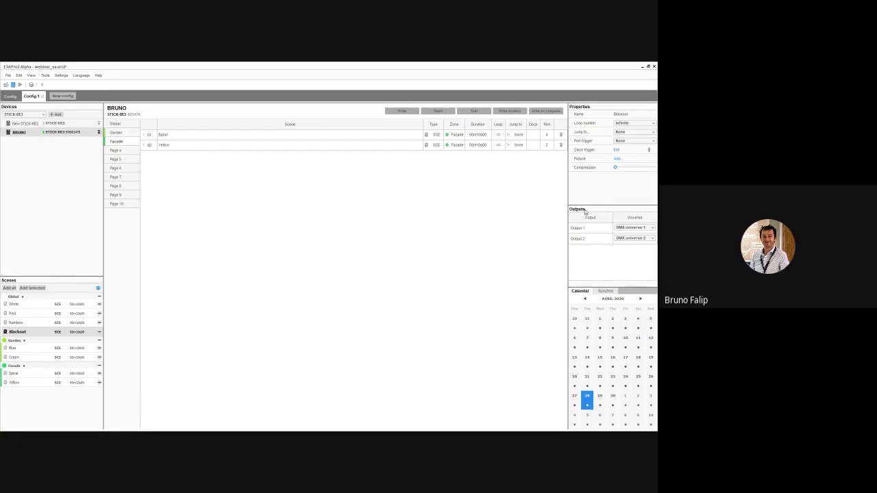
- Swap the STICK-DE3's outputs by assigning DMX universe 2 to Output 1 and DMX universe 1 to Output 2
{"action": "left_click", "coordinate": [632, 228]}
{"action": "left_click", "coordinate": [630, 230]}
{"action": "left_click", "coordinate": [636, 229]}
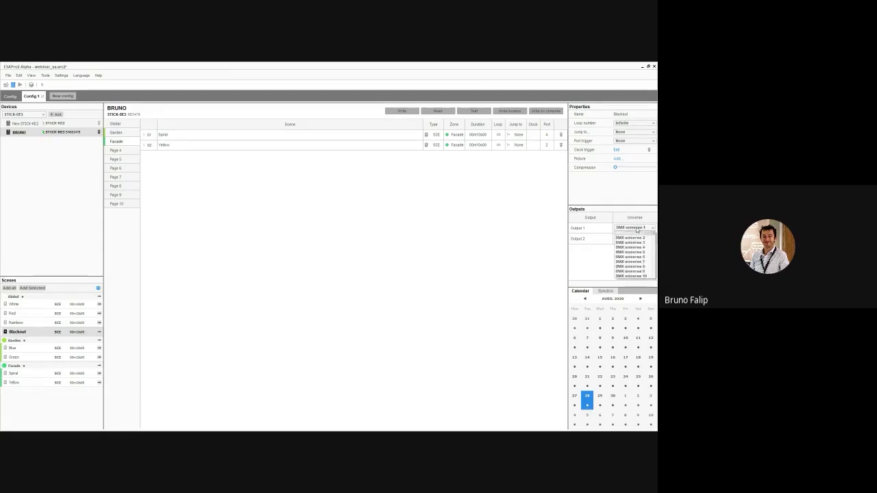
{"action": "left_click", "coordinate": [636, 229]}
{"action": "left_click", "coordinate": [634, 229]}
{"action": "left_click", "coordinate": [636, 229]}
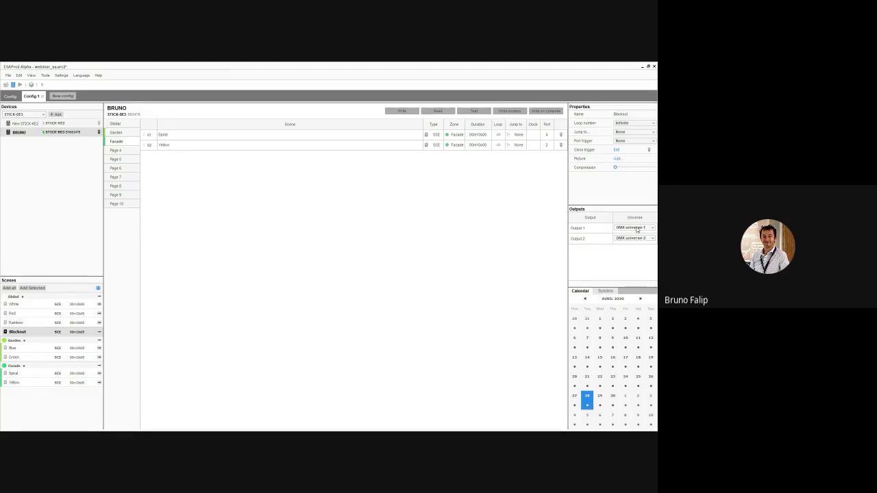
{"action": "left_click", "coordinate": [637, 229]}
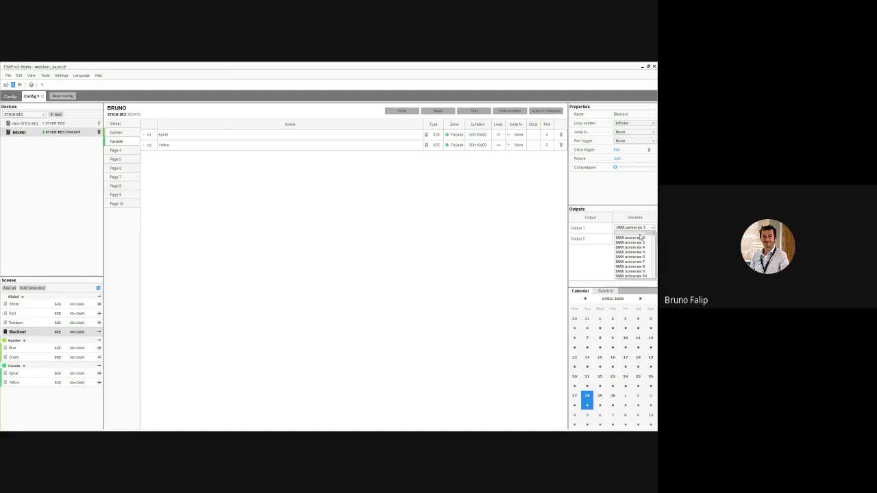
{"action": "left_click", "coordinate": [640, 238]}
{"action": "left_click", "coordinate": [639, 240]}
{"action": "left_click", "coordinate": [640, 246]}
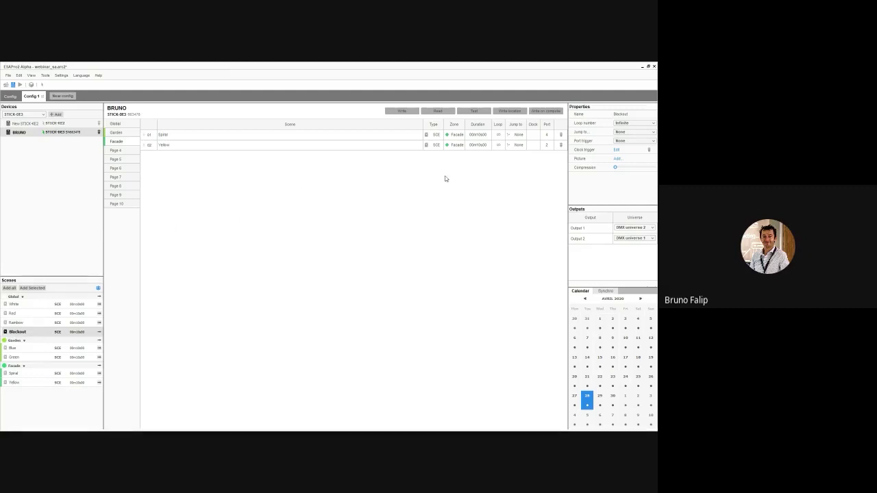
- Add a DINA-DR1 device to the configuration alongside the STICK-KE2 and STICK-DE3, and select it
{"action": "left_click", "coordinate": [24, 123]}
{"action": "left_click", "coordinate": [20, 132]}
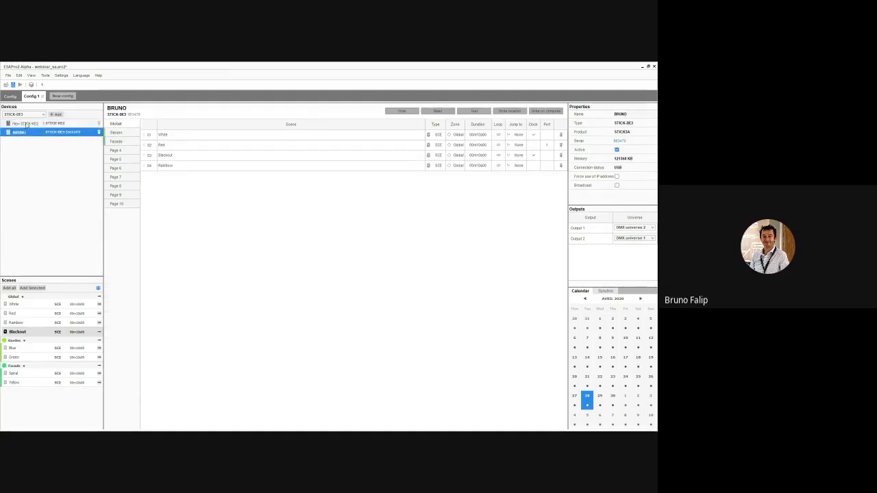
{"action": "left_click", "coordinate": [26, 124]}
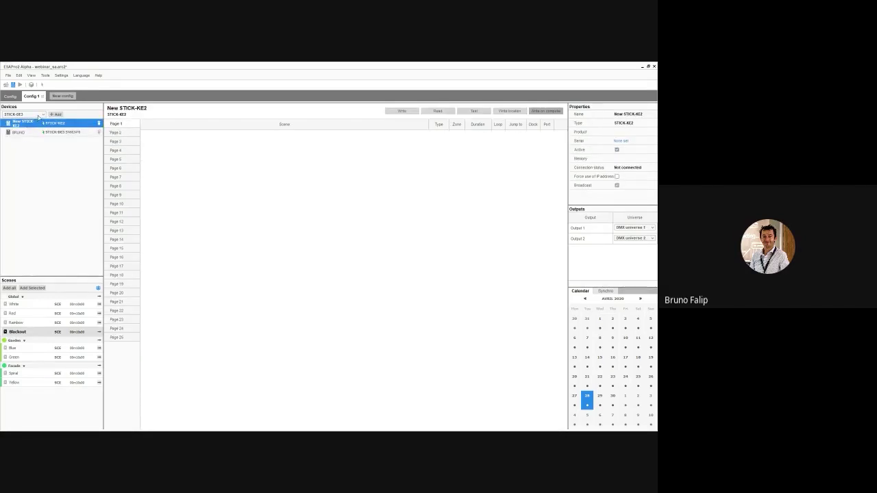
{"action": "left_click", "coordinate": [42, 116]}
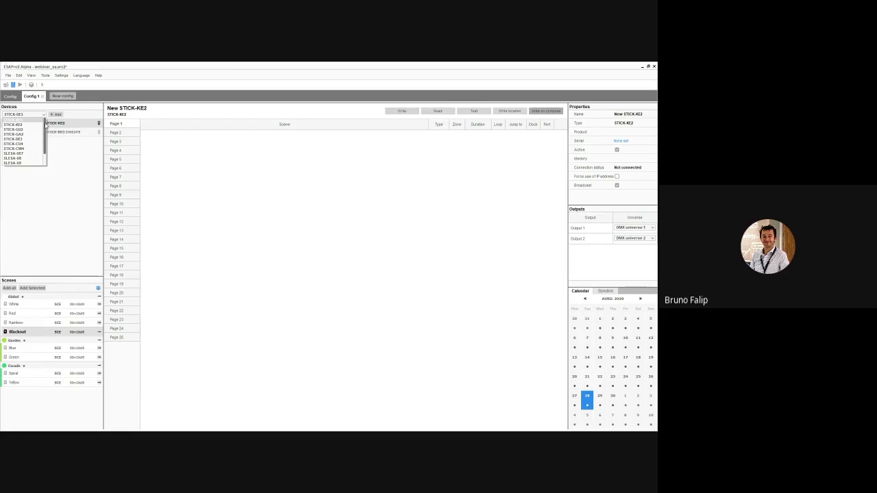
{"action": "scroll", "coordinate": [45, 124], "scroll_direction": "down", "scroll_amount": 2}
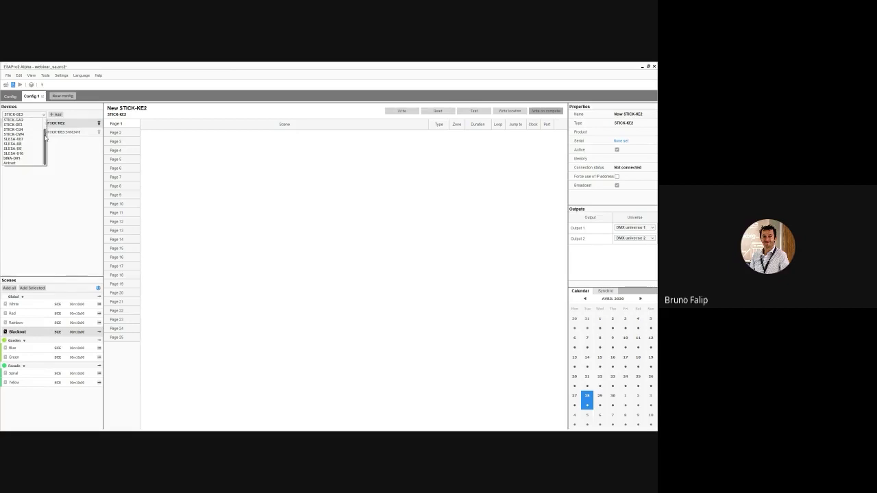
{"action": "left_click", "coordinate": [17, 159]}
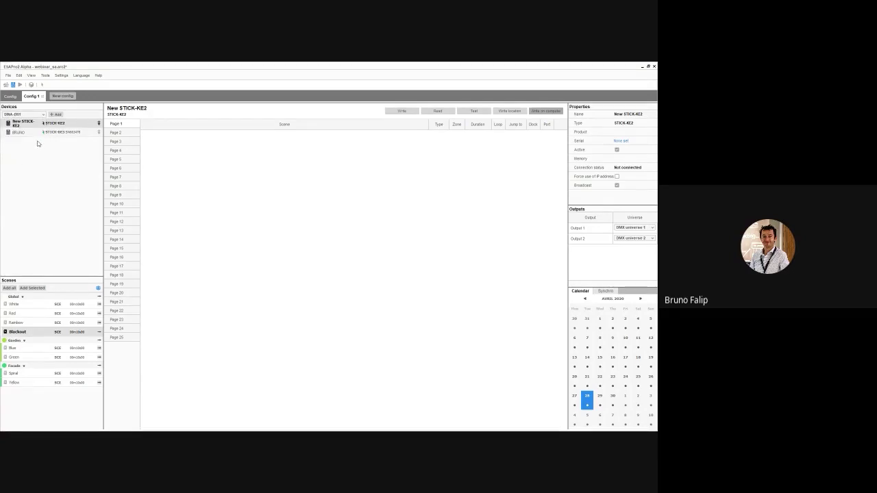
{"action": "left_click", "coordinate": [55, 115]}
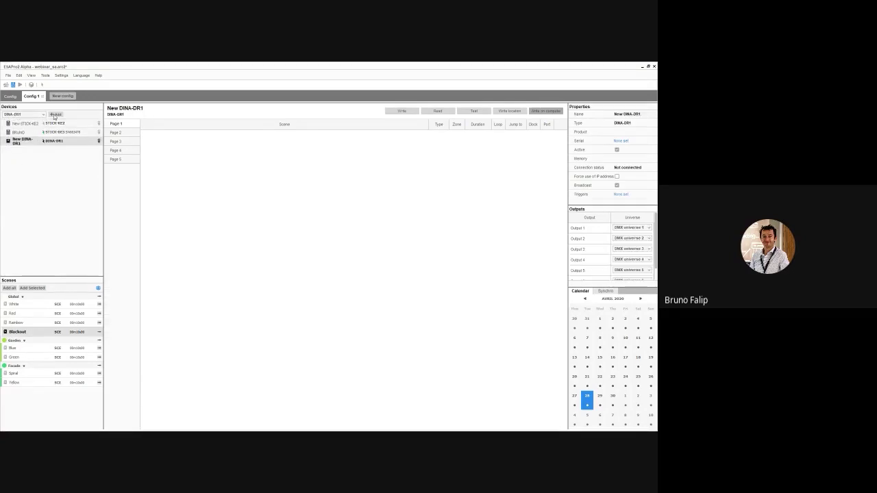
{"action": "left_click", "coordinate": [24, 143]}
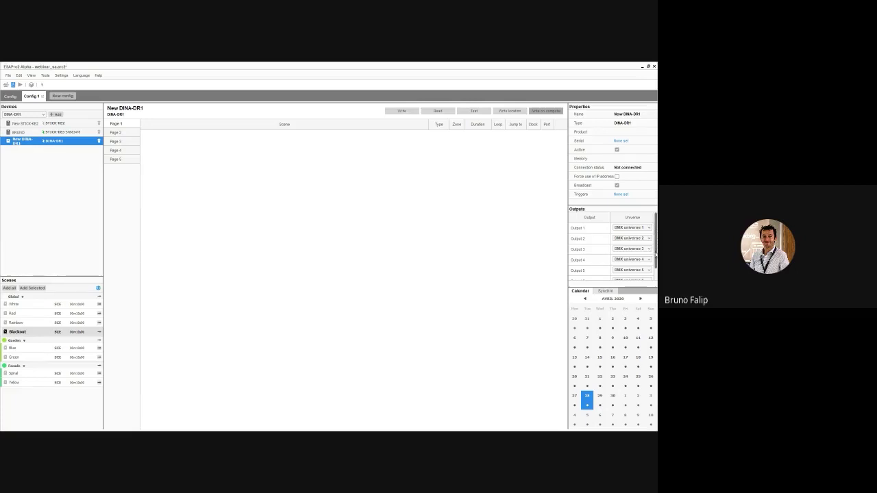
- Look through the DINA-DR1's six outputs and try out their DMX universe assignments
{"action": "scroll", "coordinate": [655, 247], "scroll_direction": "down", "scroll_amount": 1}
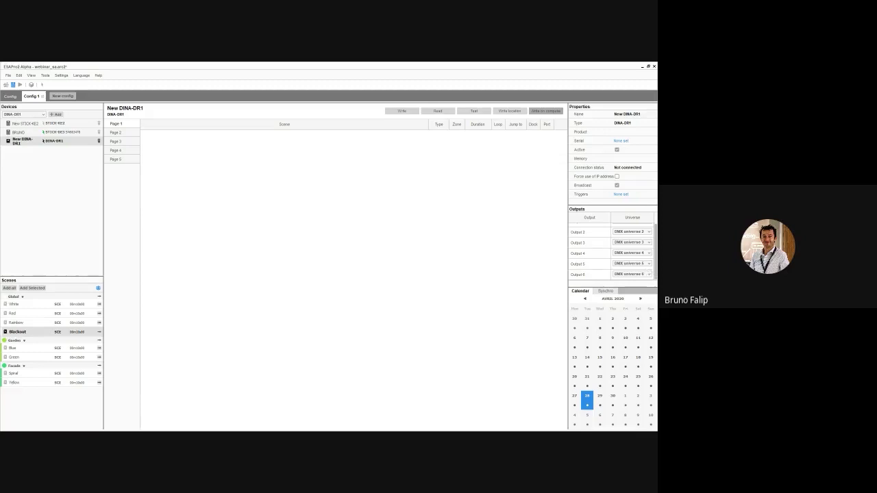
{"action": "scroll", "coordinate": [652, 239], "scroll_direction": "up", "scroll_amount": 1}
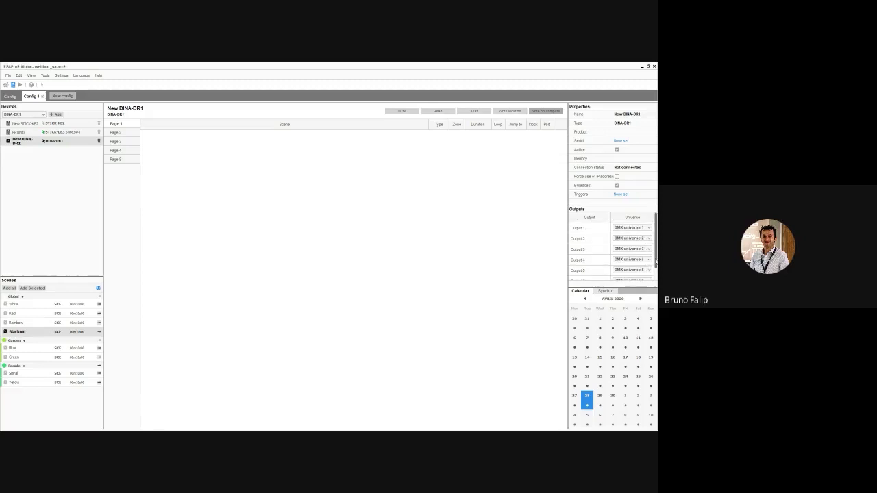
{"action": "scroll", "coordinate": [653, 250], "scroll_direction": "down", "scroll_amount": 1}
{"action": "scroll", "coordinate": [653, 267], "scroll_direction": "up", "scroll_amount": 1}
{"action": "scroll", "coordinate": [641, 245], "scroll_direction": "down", "scroll_amount": 1}
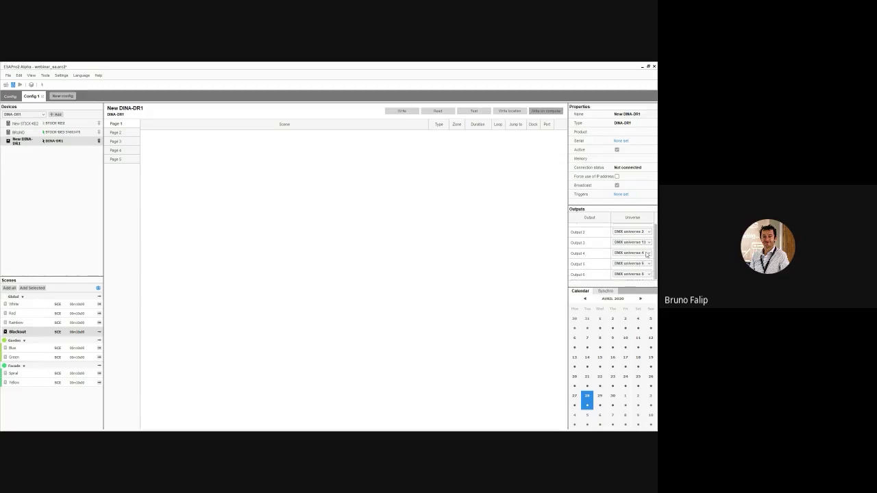
{"action": "scroll", "coordinate": [642, 244], "scroll_direction": "up", "scroll_amount": 1}
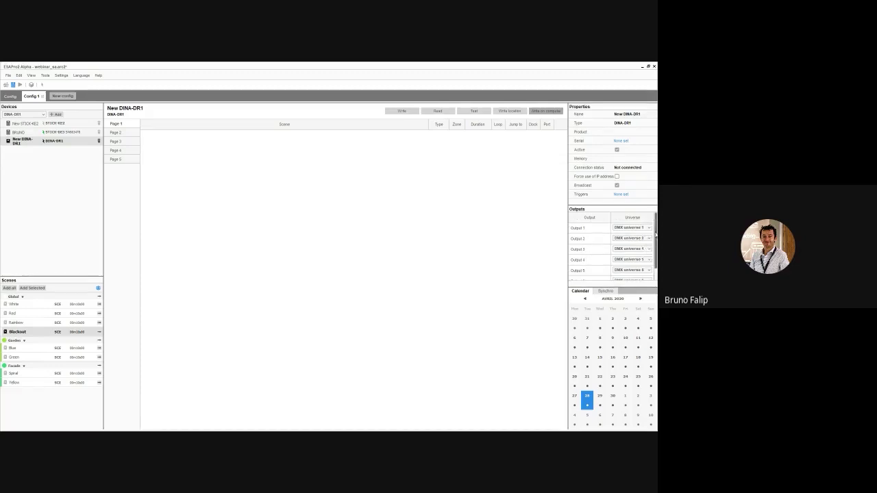
{"action": "left_click", "coordinate": [642, 238]}
{"action": "left_click", "coordinate": [644, 247]}
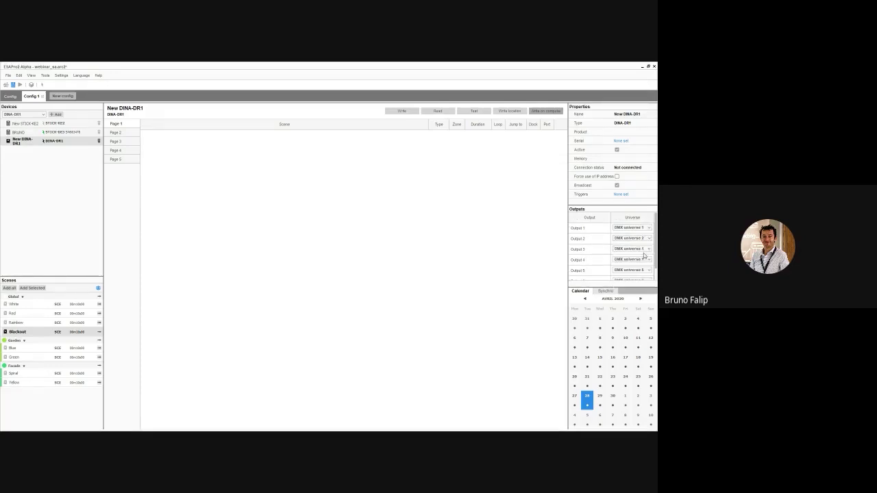
{"action": "left_click", "coordinate": [644, 259]}
{"action": "left_click", "coordinate": [644, 264]}
{"action": "left_click", "coordinate": [644, 263]}
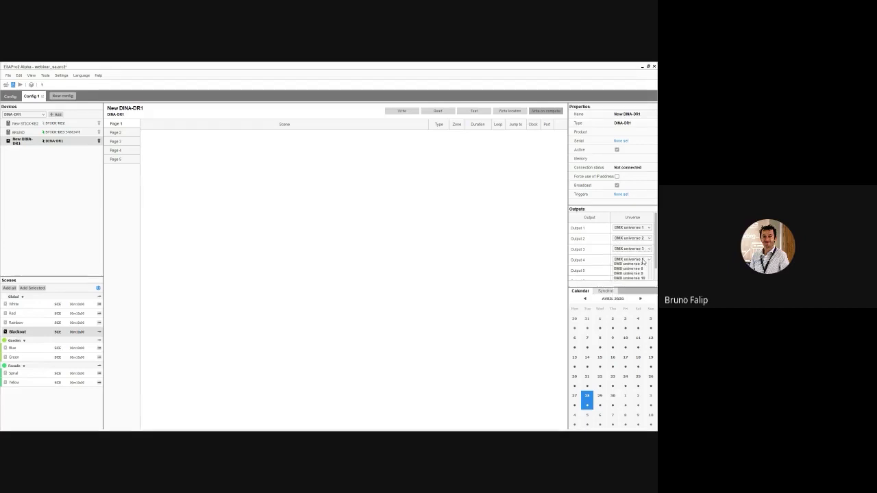
{"action": "left_click", "coordinate": [630, 283]}
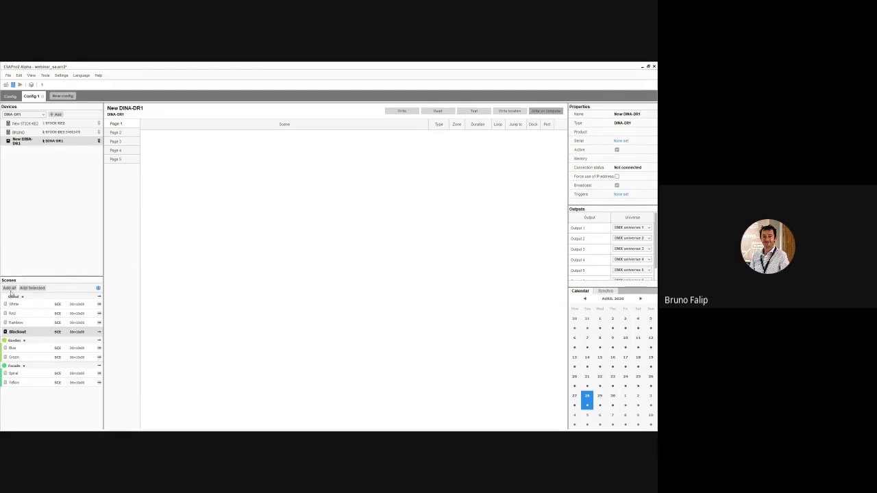
- Add all scenes to the DINA-DR1 and display its Facade page
{"action": "left_click", "coordinate": [10, 289]}
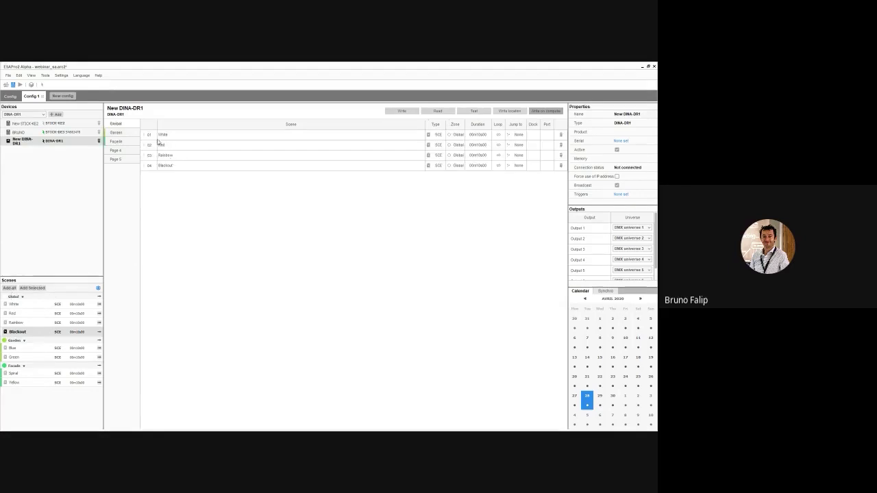
{"action": "left_click", "coordinate": [116, 140]}
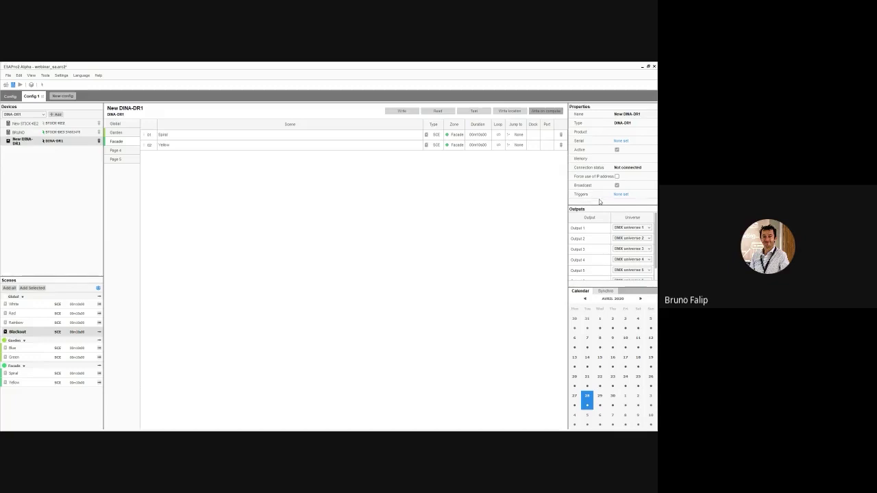
- Open the DINA-DR1's advanced triggers, add a Time Trigger and expand its settings
{"action": "left_click", "coordinate": [621, 195]}
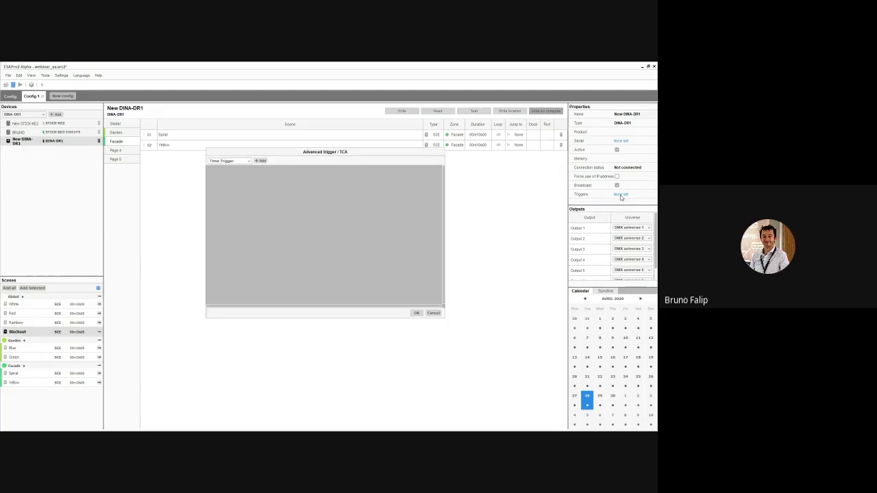
{"action": "left_click_drag", "start_coordinate": [340, 155], "coordinate": [371, 177]}
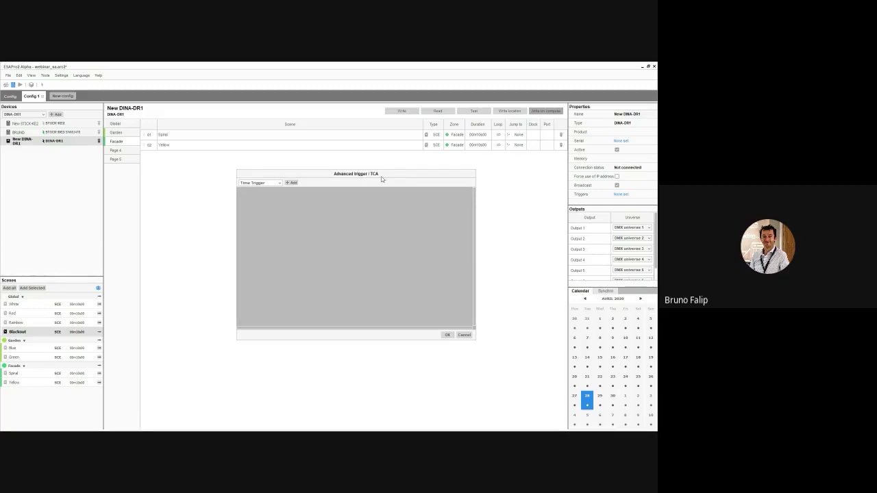
{"action": "mouse_move", "coordinate": [383, 177]}
{"action": "left_mouse_down"}
{"action": "mouse_move", "coordinate": [401, 172]}
{"action": "mouse_move", "coordinate": [378, 175]}
{"action": "mouse_move", "coordinate": [389, 179]}
{"action": "left_mouse_up"}
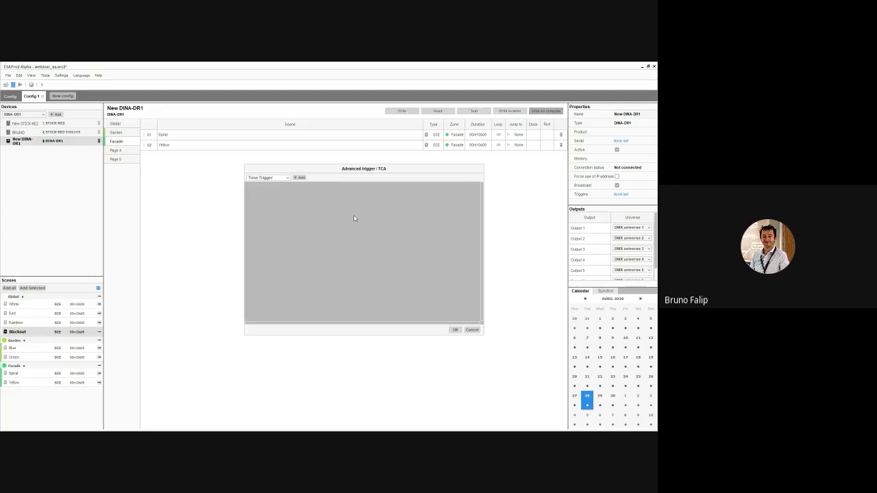
{"action": "left_click", "coordinate": [285, 178]}
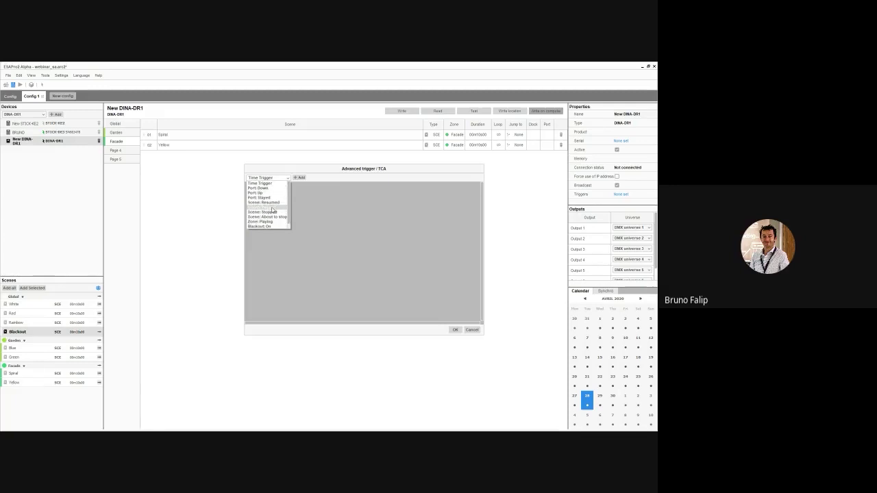
{"action": "left_click", "coordinate": [315, 197]}
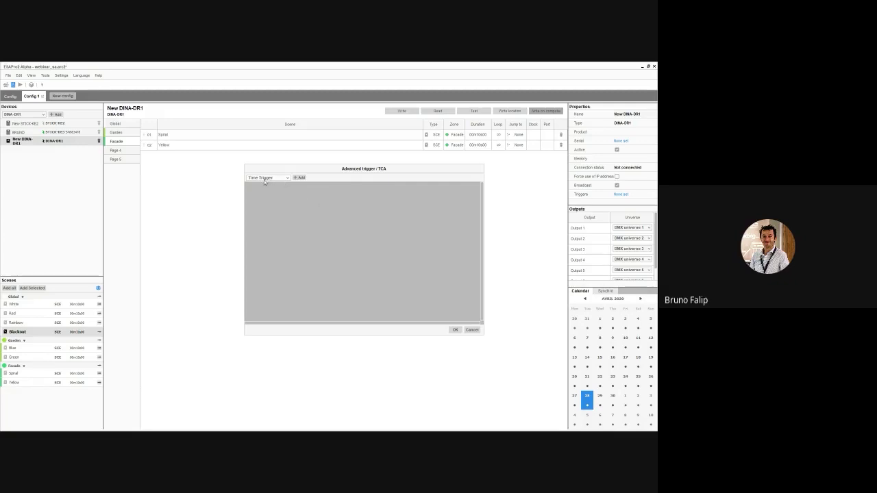
{"action": "left_click", "coordinate": [299, 178]}
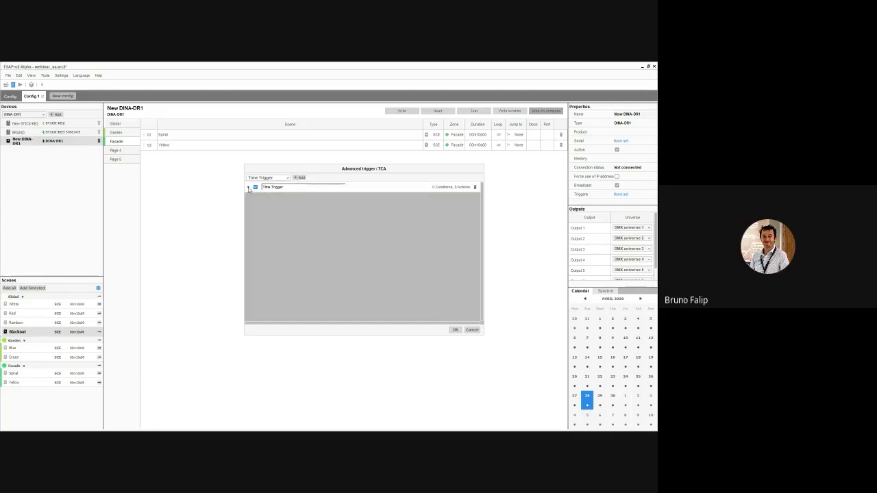
{"action": "left_click", "coordinate": [249, 187]}
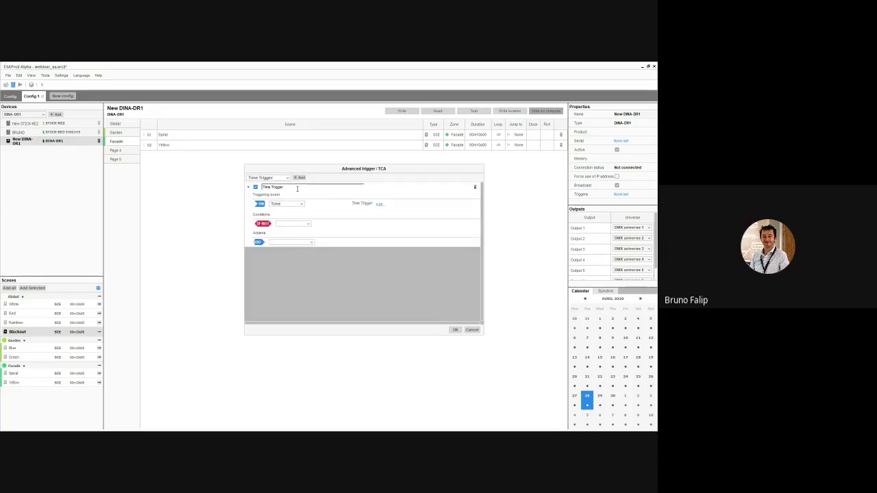
{"action": "left_click", "coordinate": [249, 187]}
{"action": "left_click", "coordinate": [248, 188]}
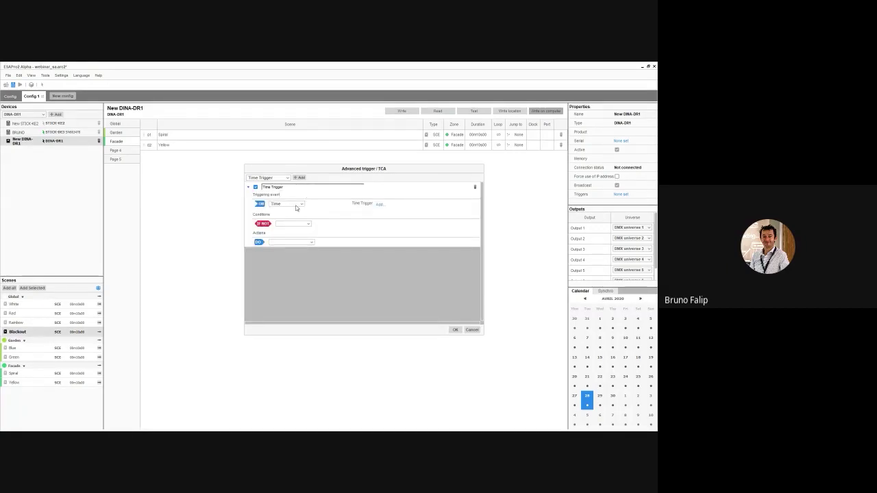
- Set the Time Trigger's triggering event to 22:00 every day
{"action": "left_click", "coordinate": [379, 204]}
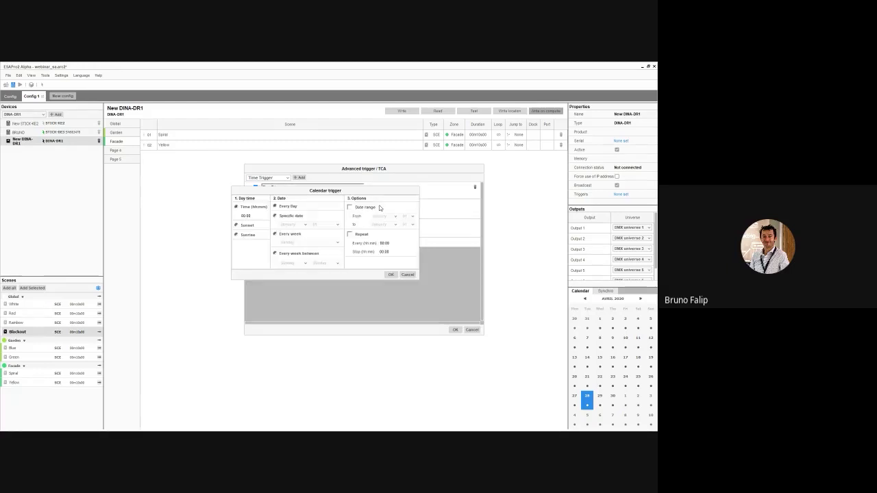
{"action": "left_click", "coordinate": [243, 215]}
{"action": "type", "text": "5"}
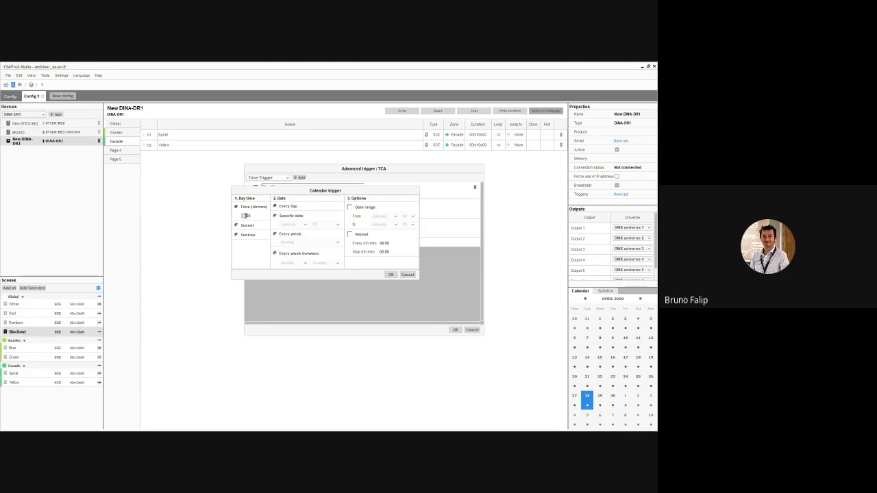
{"action": "type", "text": "22:00"}
{"action": "left_click", "coordinate": [392, 274]}
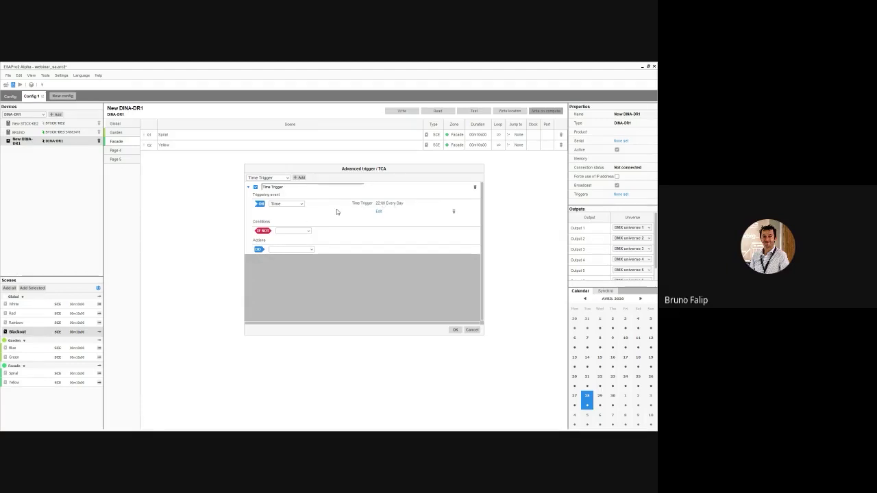
- Give the Time Trigger a Scene action that starts the Rainbow scene from the Global page
{"action": "left_click", "coordinate": [276, 252]}
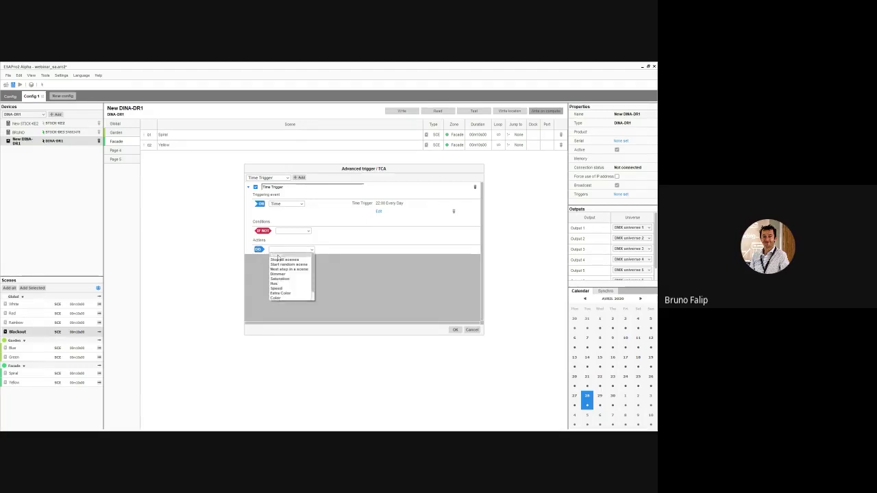
{"action": "left_click", "coordinate": [279, 256]}
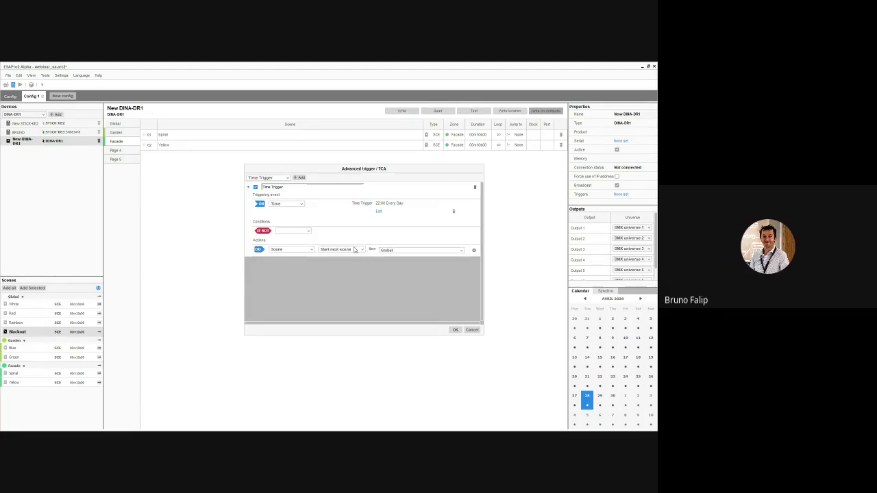
{"action": "left_click", "coordinate": [354, 250]}
{"action": "left_click", "coordinate": [340, 278]}
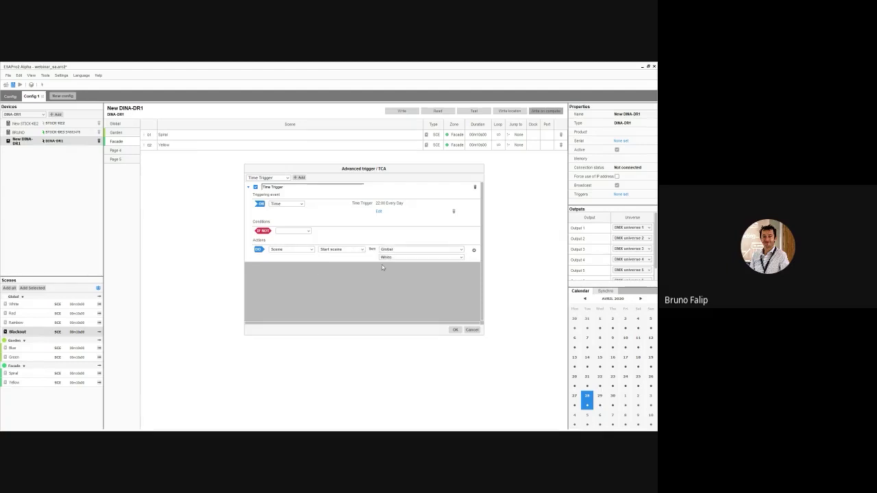
{"action": "left_click", "coordinate": [395, 258]}
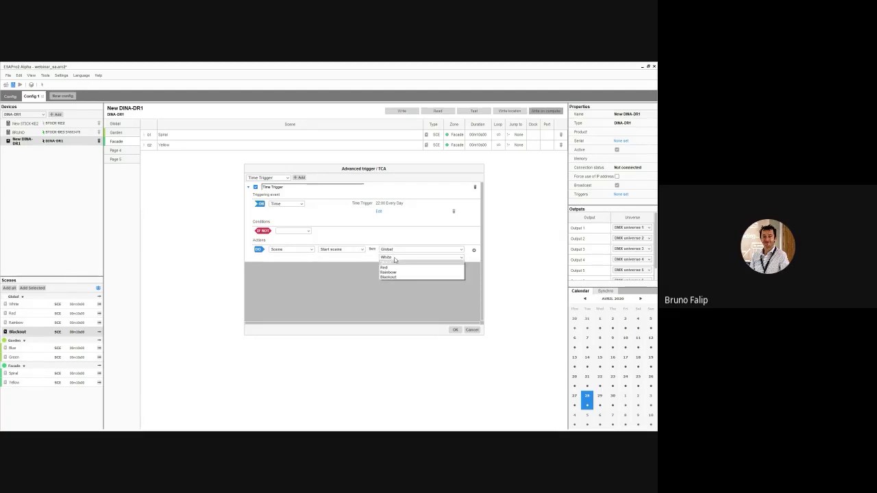
{"action": "left_click", "coordinate": [388, 272]}
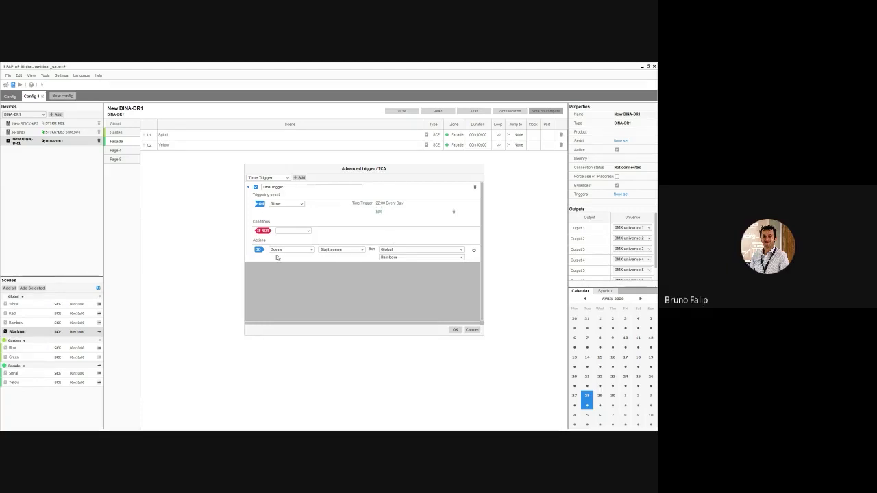
{"action": "left_click", "coordinate": [394, 252]}
{"action": "left_click", "coordinate": [394, 255]}
- Try a Time condition on the trigger, view its calendar settings without applying them, and remove the condition
{"action": "left_click", "coordinate": [296, 232]}
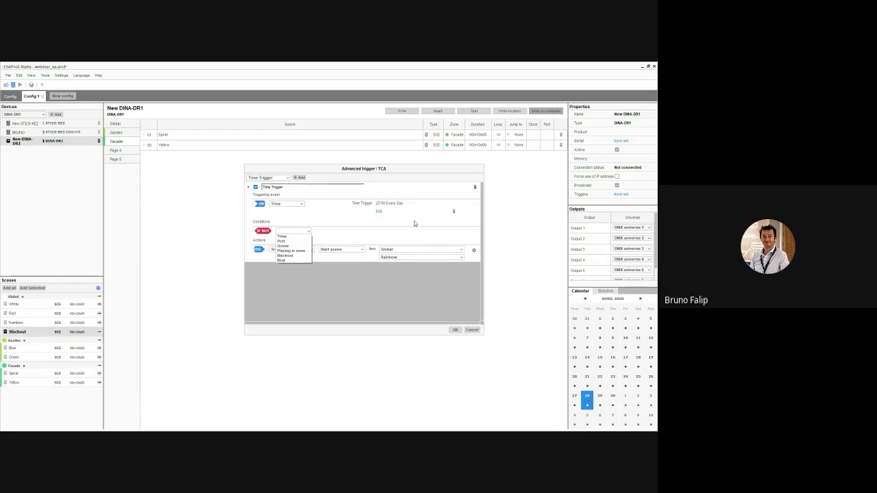
{"action": "left_click", "coordinate": [399, 209]}
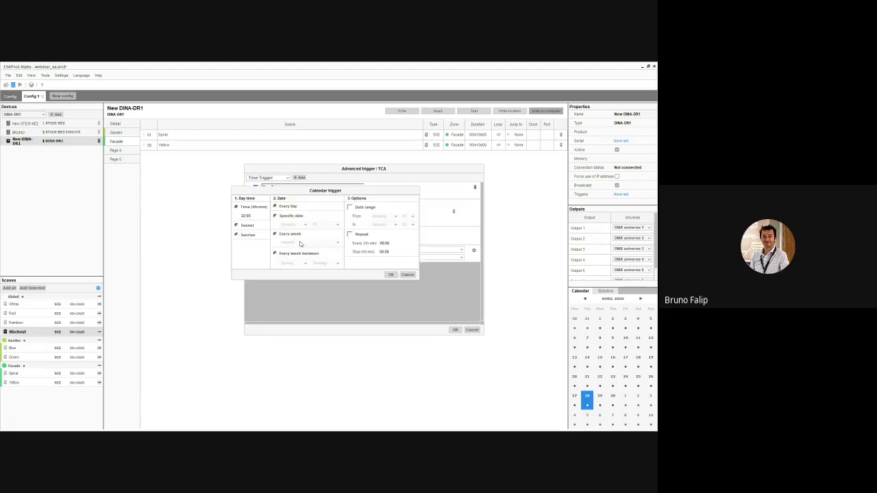
{"action": "left_click", "coordinate": [408, 274]}
{"action": "left_click", "coordinate": [304, 233]}
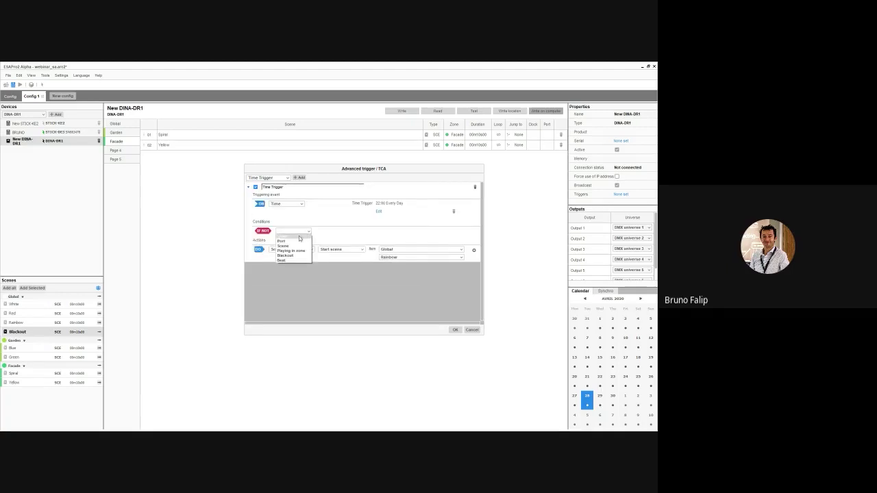
{"action": "left_click", "coordinate": [282, 236]}
{"action": "left_click", "coordinate": [378, 233]}
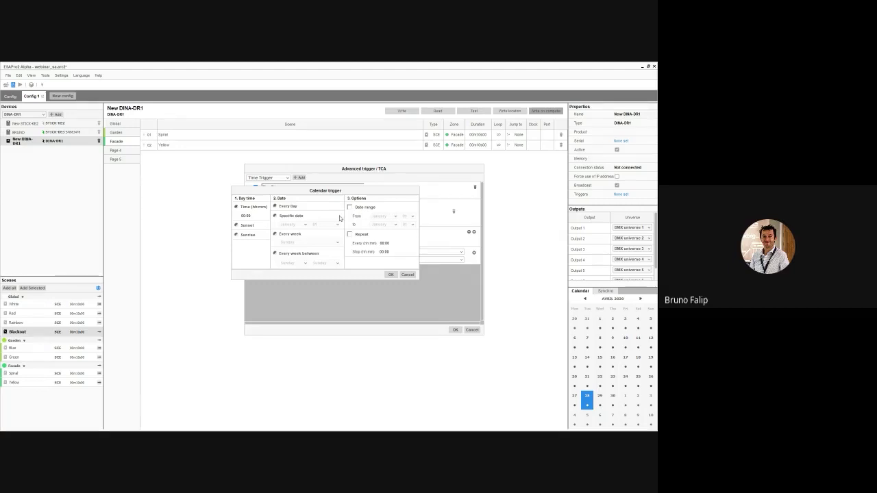
{"action": "left_click", "coordinate": [409, 274]}
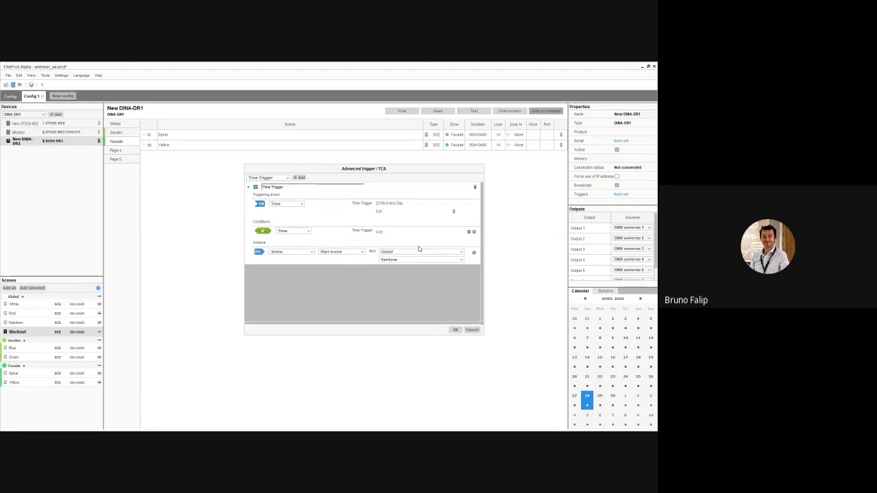
{"action": "left_click", "coordinate": [469, 232]}
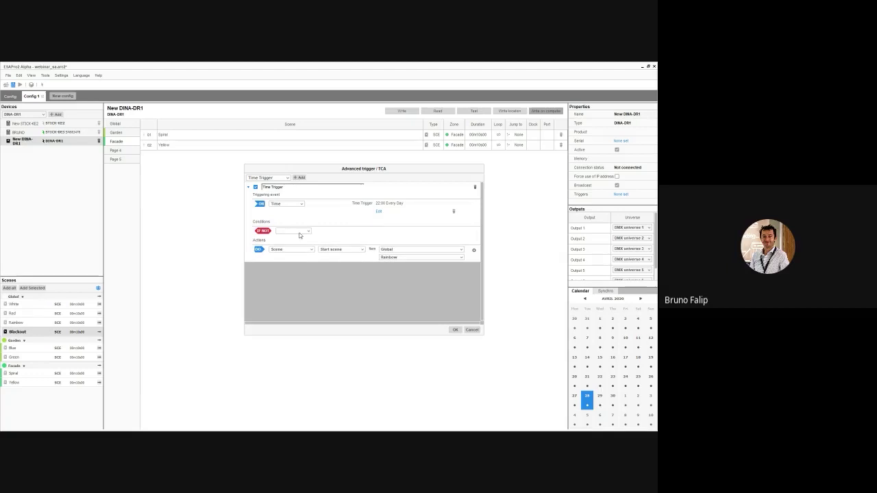
- Add a Port condition in the Down state for the first port and invert it to IF NOT
{"action": "left_click", "coordinate": [301, 232]}
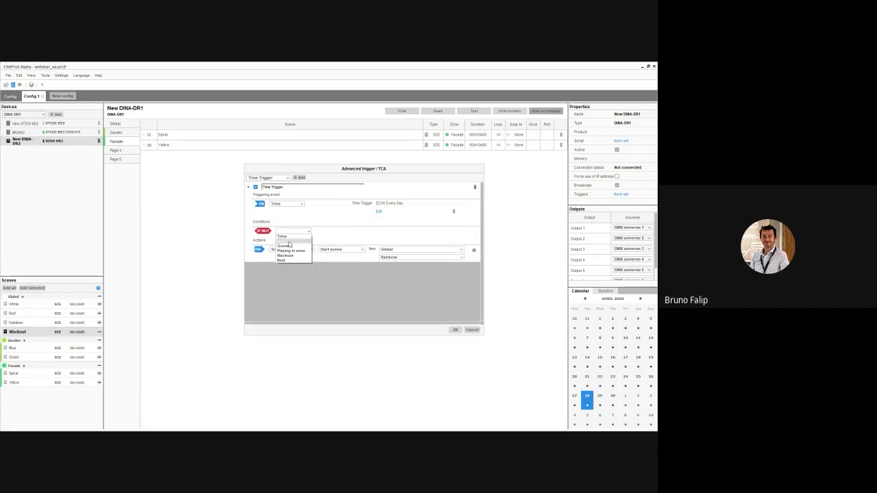
{"action": "left_click", "coordinate": [289, 242]}
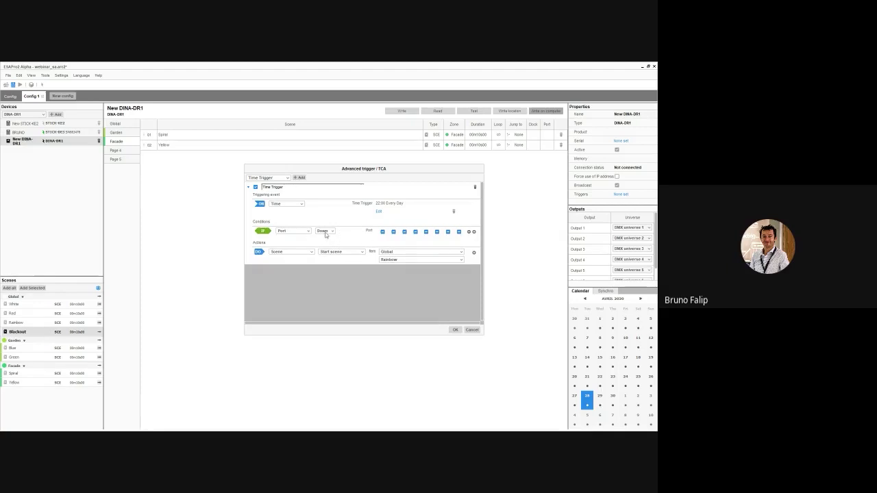
{"action": "left_click", "coordinate": [382, 232]}
{"action": "left_click", "coordinate": [264, 232]}
{"action": "left_click", "coordinate": [262, 233]}
{"action": "left_click", "coordinate": [262, 233]}
{"action": "left_click", "coordinate": [261, 233]}
{"action": "left_click", "coordinate": [263, 233]}
- Try another state and port selection on the inverted Port condition, then return it to Down for the first port
{"action": "left_click", "coordinate": [332, 234]}
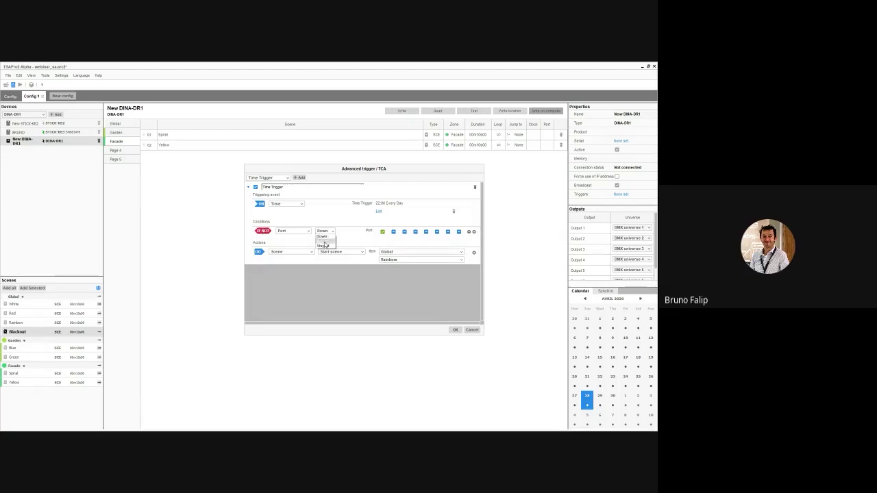
{"action": "left_click", "coordinate": [326, 244]}
{"action": "left_click", "coordinate": [383, 232]}
{"action": "left_click", "coordinate": [383, 232]}
{"action": "left_click", "coordinate": [332, 232]}
{"action": "left_click", "coordinate": [331, 238]}
{"action": "left_click", "coordinate": [302, 234]}
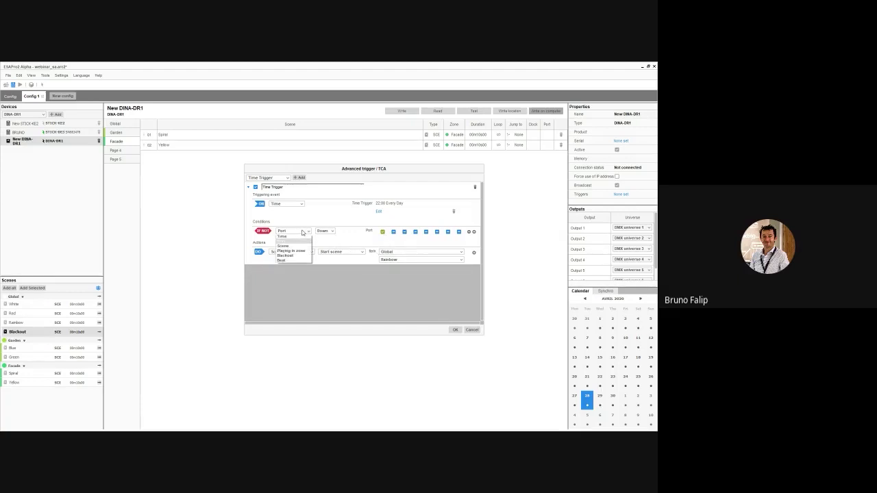
{"action": "left_click", "coordinate": [279, 236]}
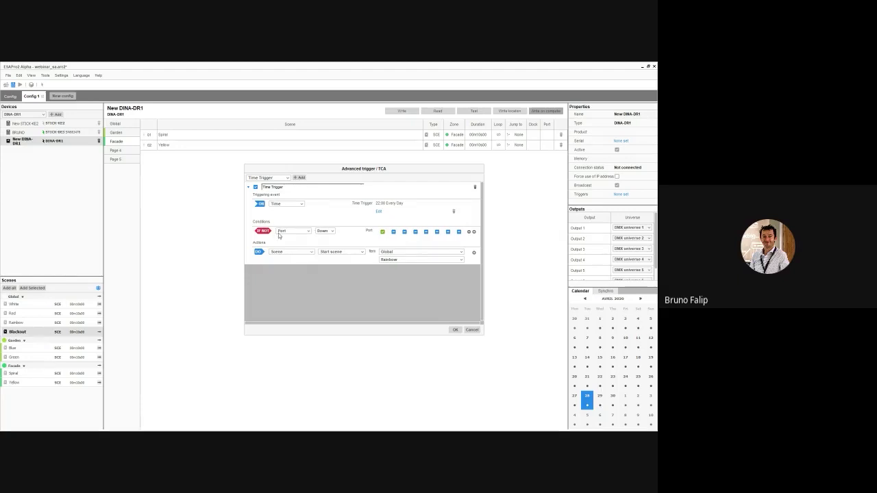
- Add a second condition to the Time Trigger: IF NOT the Red scene from the Global page is playing
{"action": "left_click", "coordinate": [474, 233]}
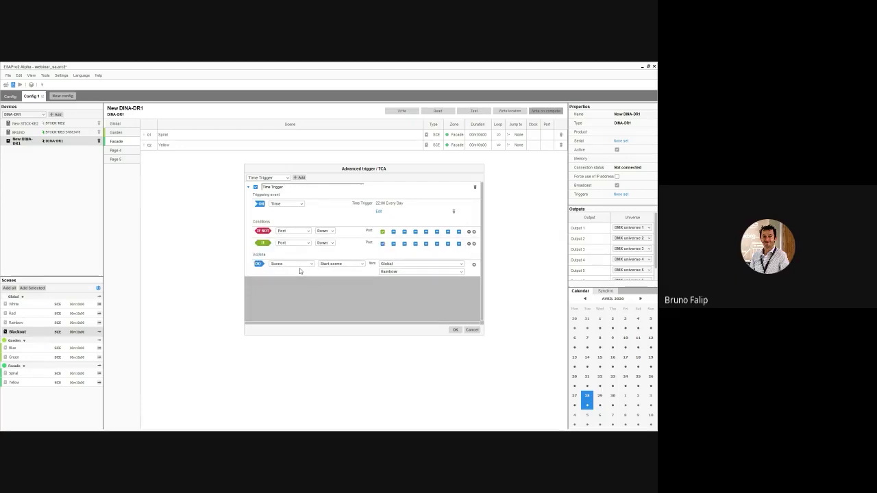
{"action": "left_click", "coordinate": [261, 244]}
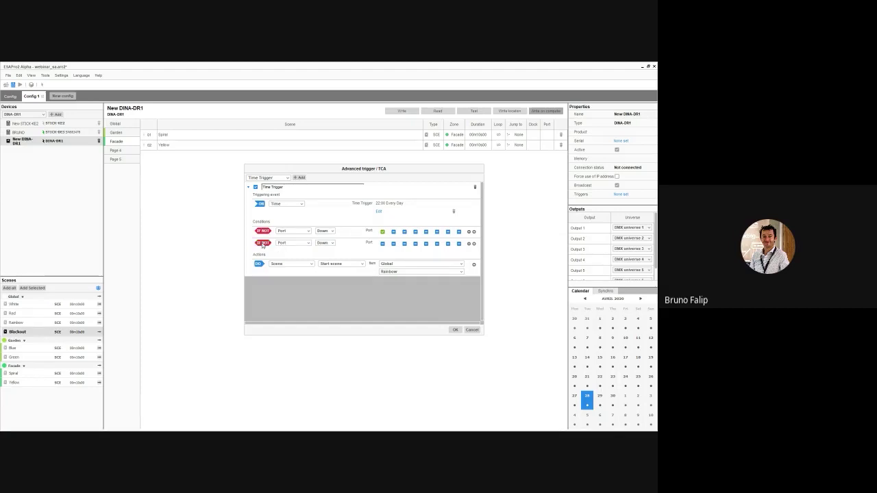
{"action": "left_click", "coordinate": [290, 244]}
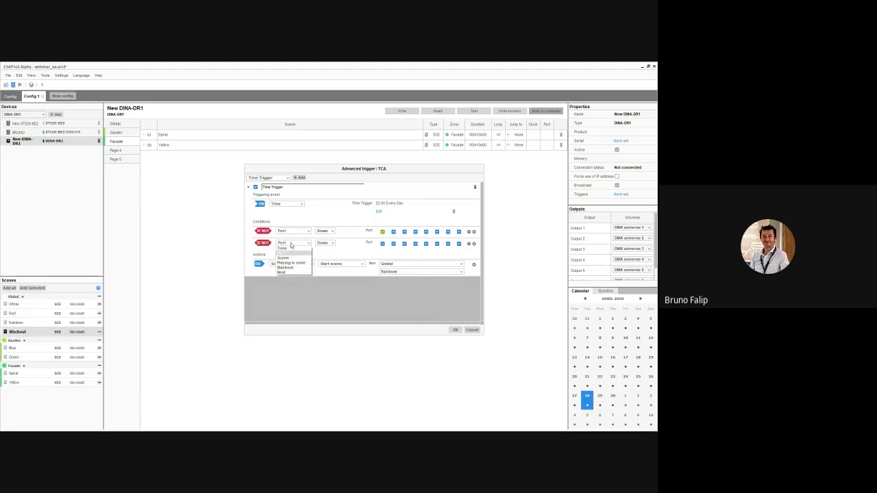
{"action": "left_click", "coordinate": [292, 259]}
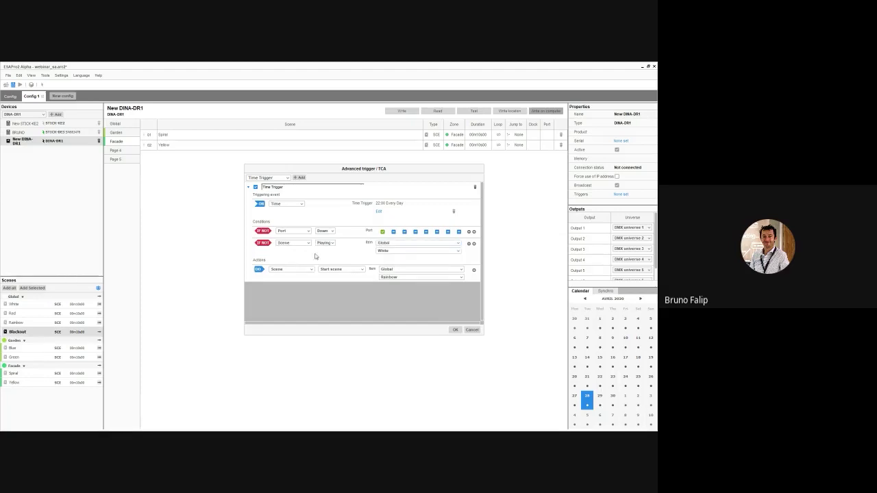
{"action": "left_click", "coordinate": [388, 252]}
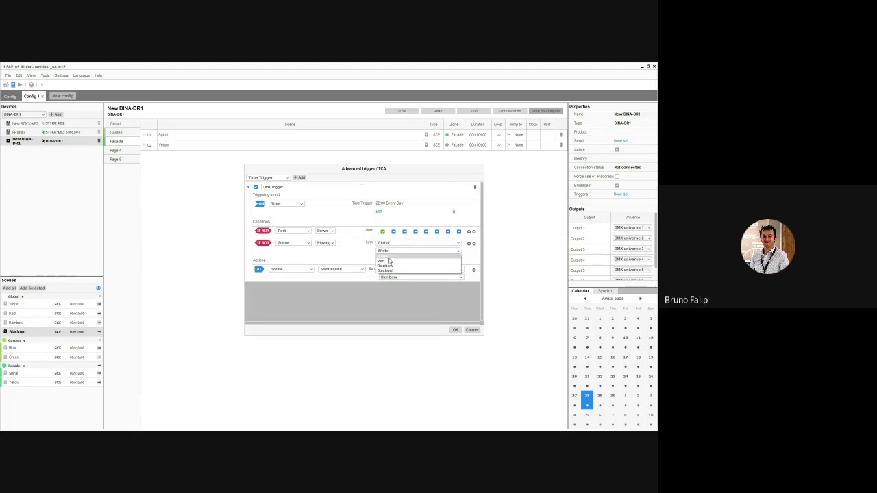
{"action": "left_click", "coordinate": [384, 258]}
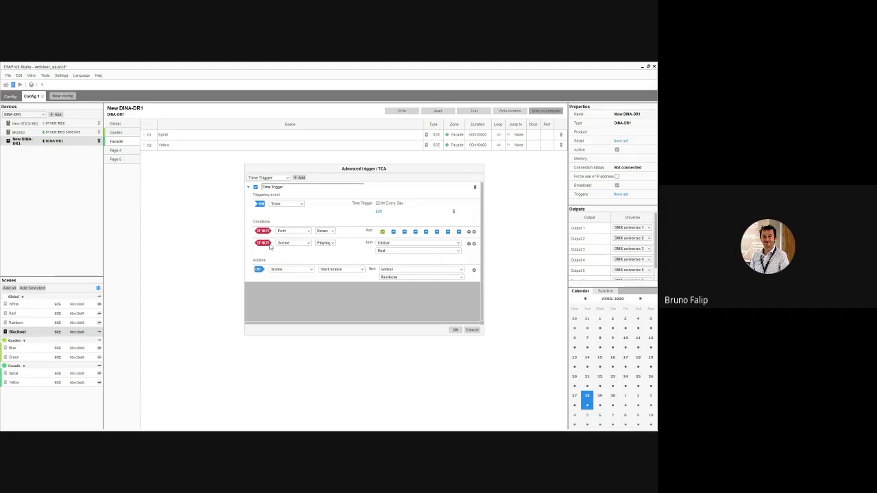
- Remove the Port condition and add an IF condition for the White scene from the Global page playing
{"action": "left_click", "coordinate": [469, 233]}
{"action": "left_click", "coordinate": [474, 232]}
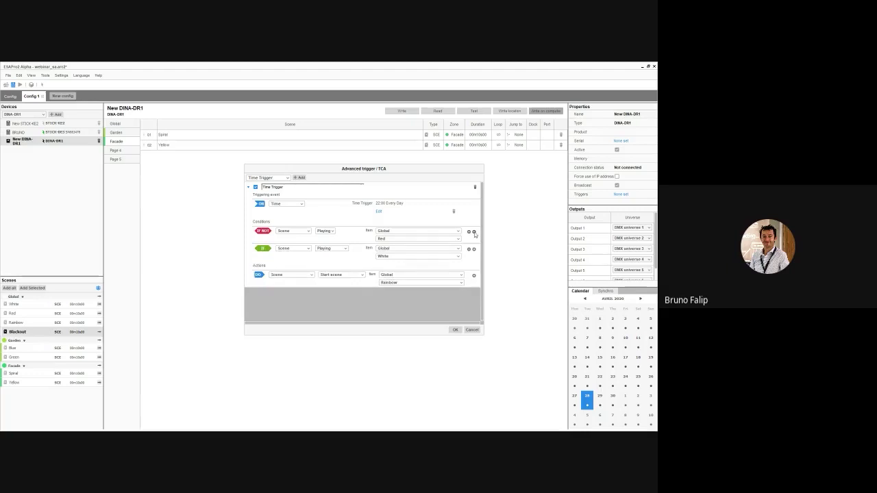
{"action": "left_click", "coordinate": [474, 232]}
{"action": "left_click", "coordinate": [468, 249]}
- Add a second action that starts the Green scene from the Garden page
{"action": "left_click", "coordinate": [474, 276]}
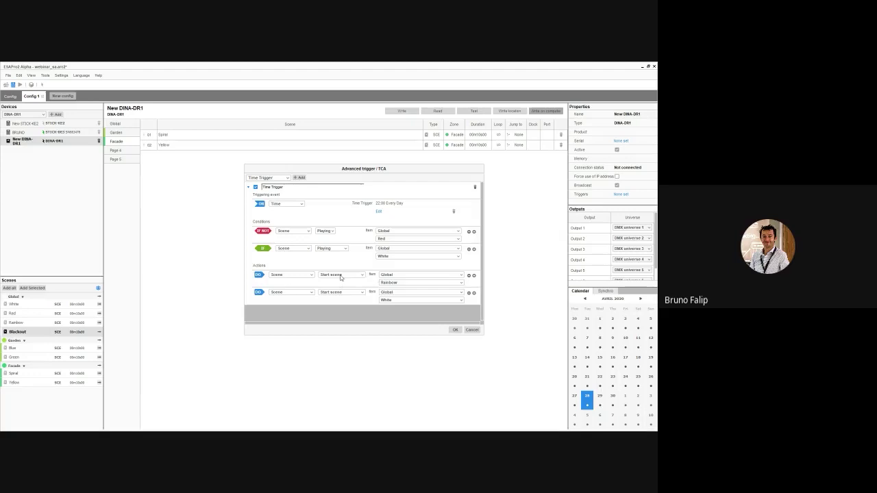
{"action": "left_click", "coordinate": [390, 295]}
{"action": "left_click", "coordinate": [391, 303]}
- Review the action types available for the second action and close the advanced triggers, discarding the edits
{"action": "left_click", "coordinate": [309, 293]}
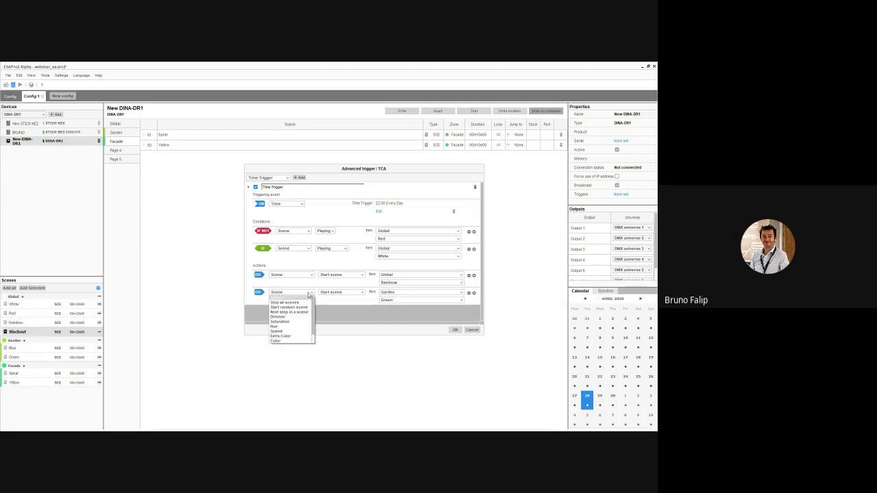
{"action": "scroll", "coordinate": [289, 322], "scroll_direction": "down", "scroll_amount": 2}
{"action": "scroll", "coordinate": [291, 328], "scroll_direction": "up", "scroll_amount": 3}
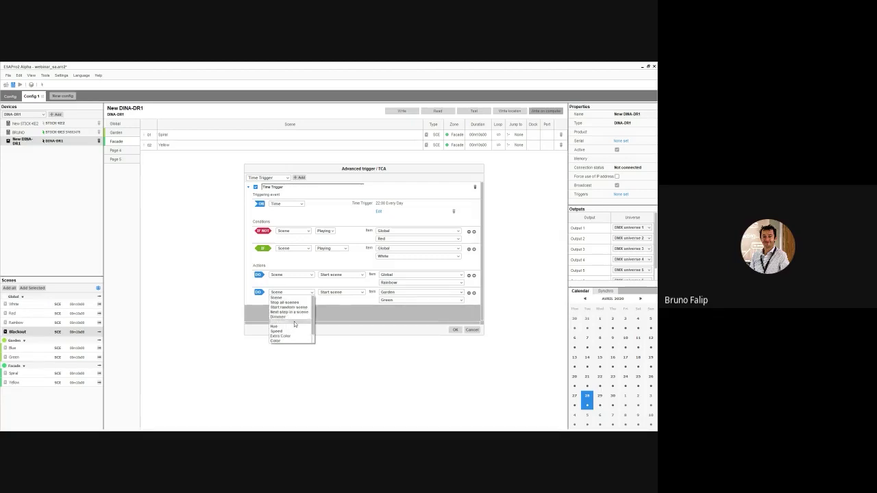
{"action": "scroll", "coordinate": [288, 328], "scroll_direction": "down", "scroll_amount": 2}
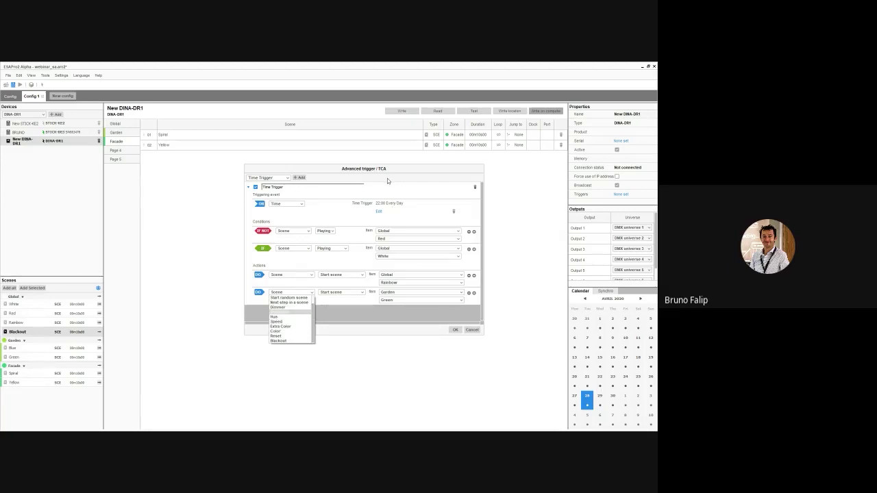
{"action": "left_click", "coordinate": [355, 308]}
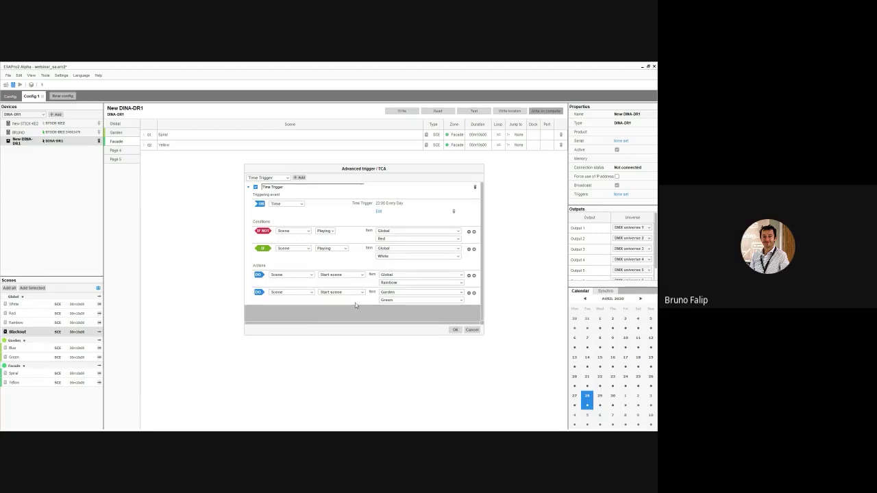
{"action": "left_click", "coordinate": [379, 212]}
{"action": "left_click", "coordinate": [408, 275]}
{"action": "left_click", "coordinate": [472, 330]}
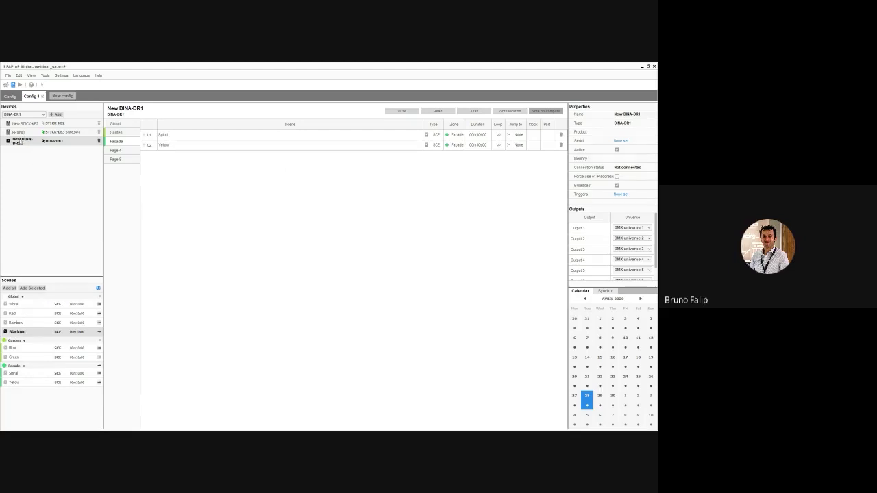
- Add another DINA-DR1 device to the configuration
{"action": "left_click", "coordinate": [21, 115]}
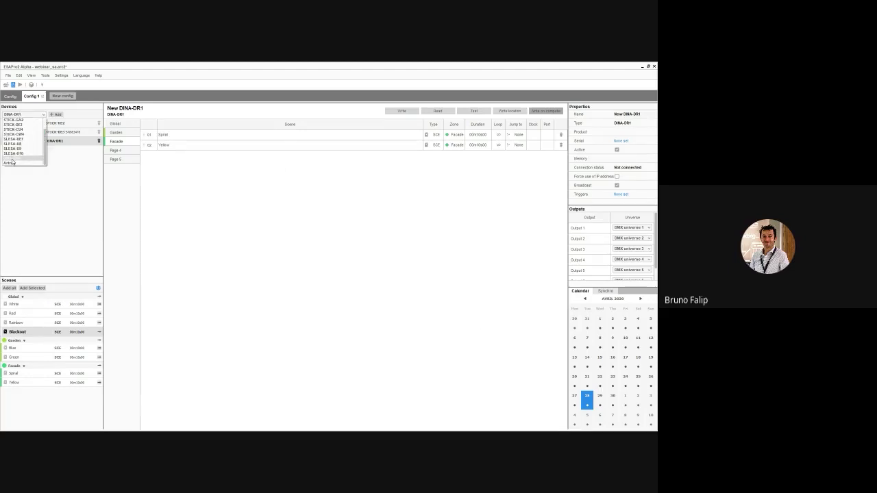
{"action": "left_click", "coordinate": [54, 118]}
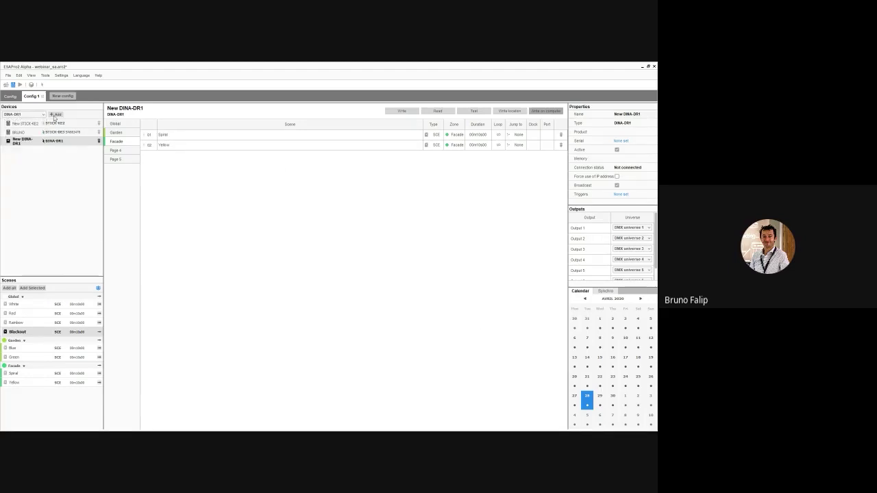
{"action": "left_click", "coordinate": [55, 115]}
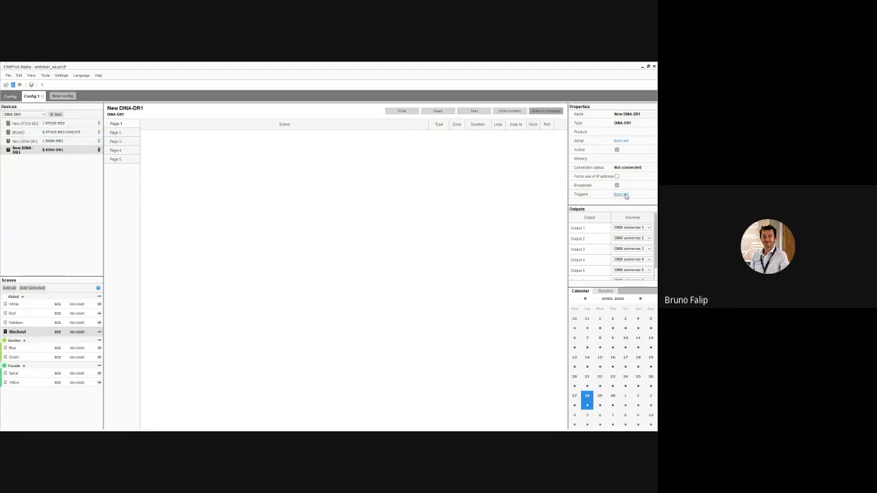
- View the advanced trigger settings of the newly added DINA-DR1 and of the original DINA-DR1, closing each without changes
{"action": "left_click", "coordinate": [623, 195]}
{"action": "left_click", "coordinate": [434, 315]}
{"action": "left_click", "coordinate": [37, 141]}
{"action": "left_click", "coordinate": [621, 195]}
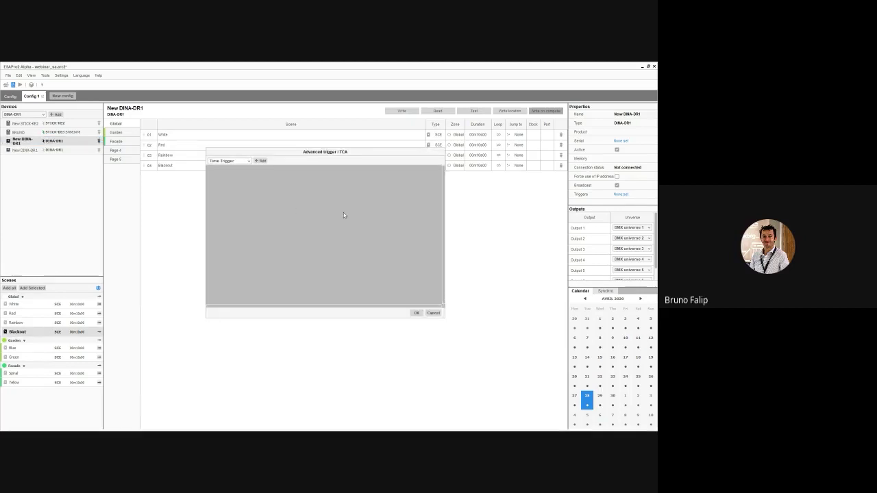
{"action": "left_click", "coordinate": [435, 313]}
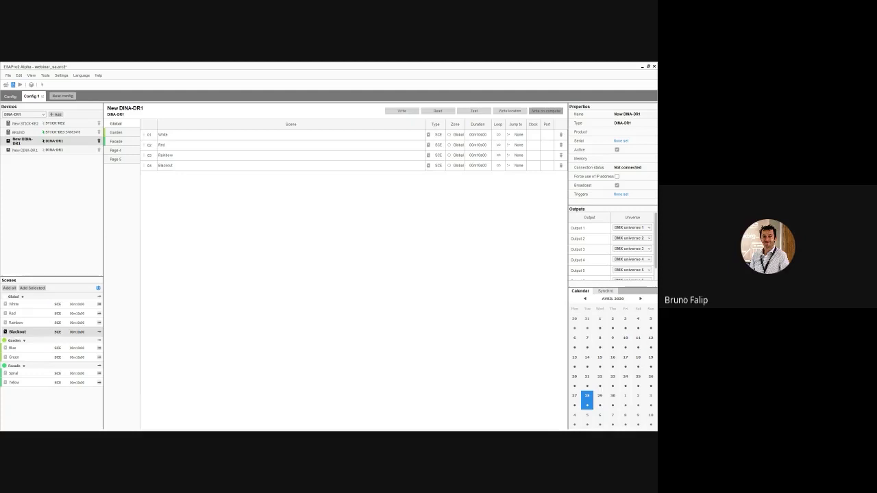
- Add two Time Triggers to the original DINA-DR1's advanced triggers, keep their default names and apply them
{"action": "left_click", "coordinate": [621, 195]}
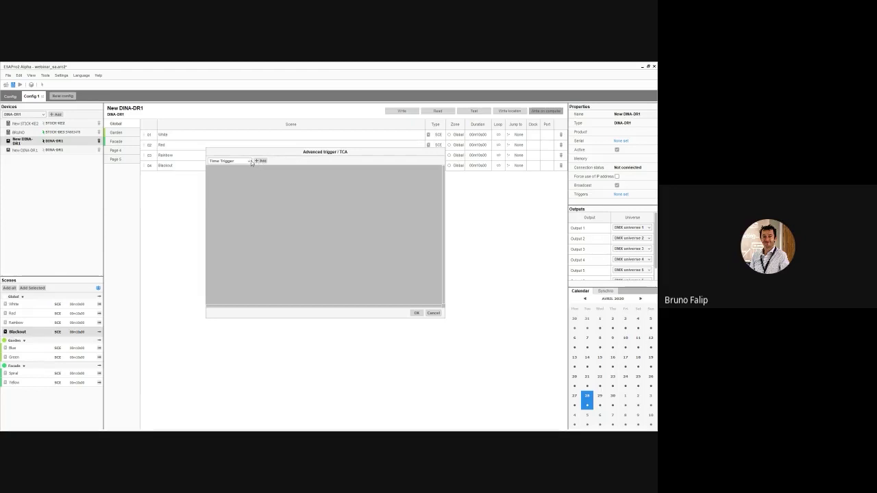
{"action": "left_click", "coordinate": [260, 162]}
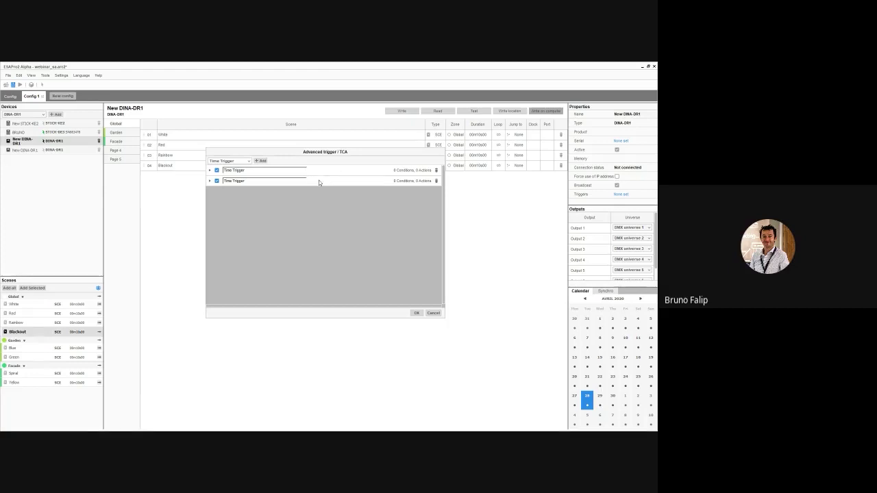
{"action": "left_click", "coordinate": [283, 170]}
{"action": "left_click", "coordinate": [266, 182]}
{"action": "left_click", "coordinate": [266, 172]}
{"action": "double_click", "coordinate": [261, 180]}
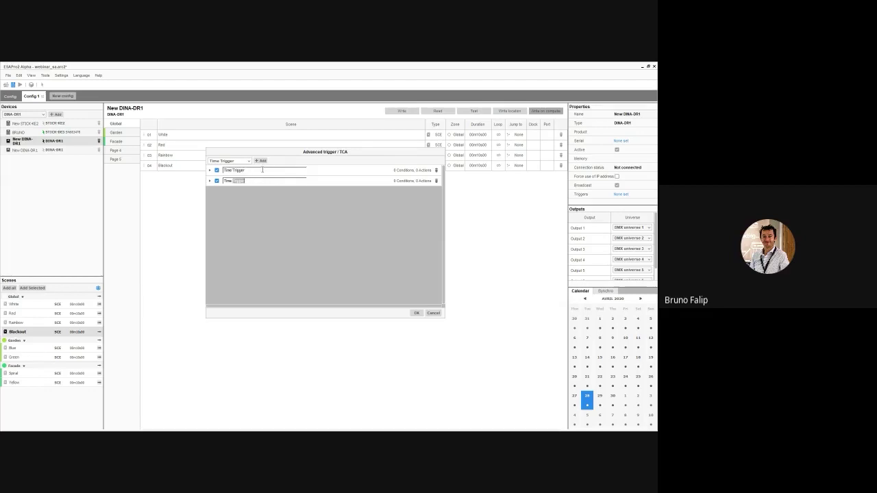
{"action": "double_click", "coordinate": [261, 170]}
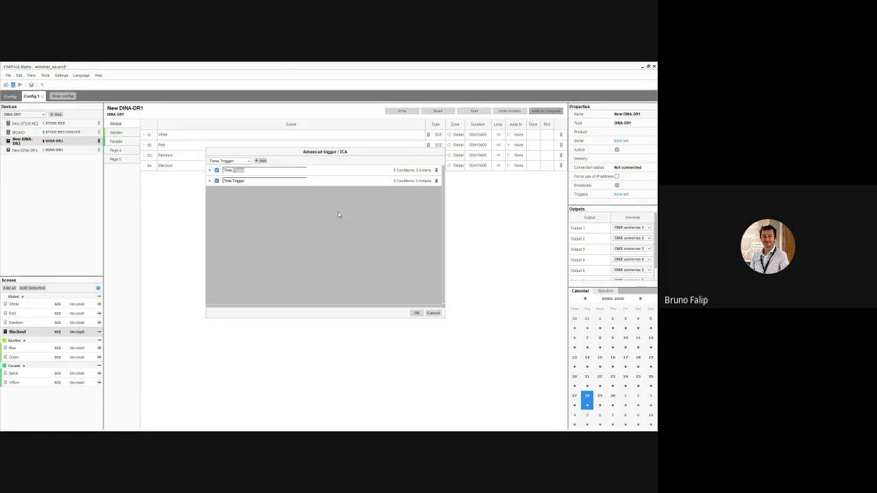
{"action": "key", "text": "Return"}
{"action": "left_click", "coordinate": [417, 312]}
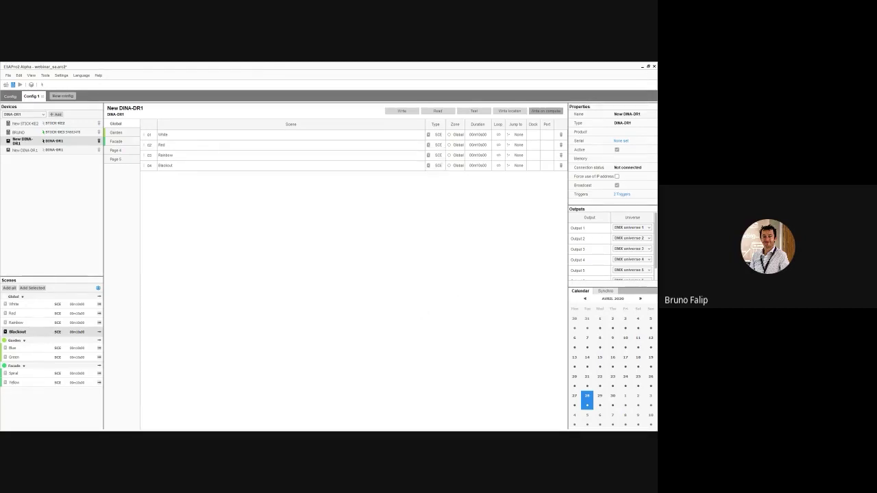